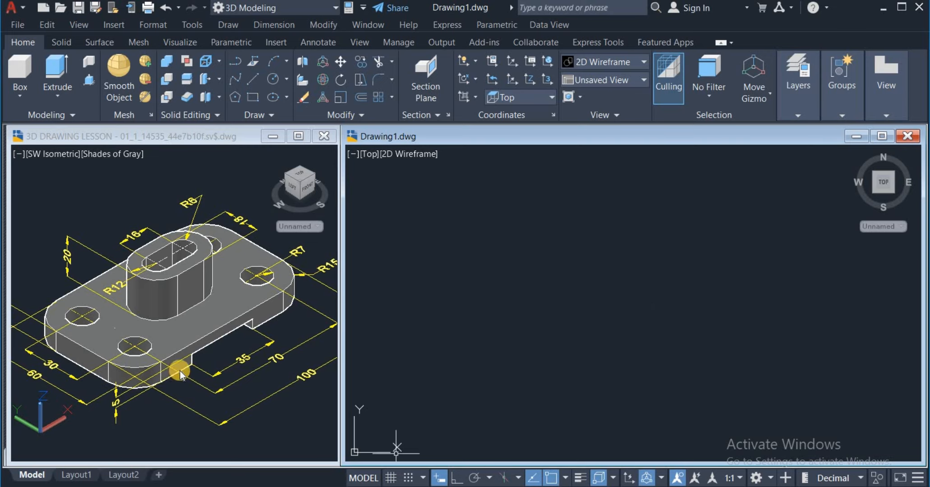
pyautogui.click(507, 286)
pyautogui.click(508, 291)
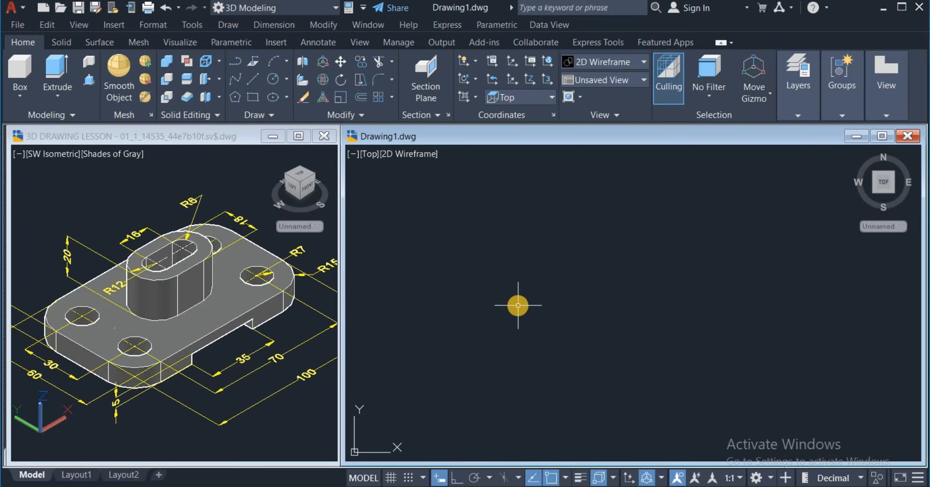
pyautogui.click(518, 308)
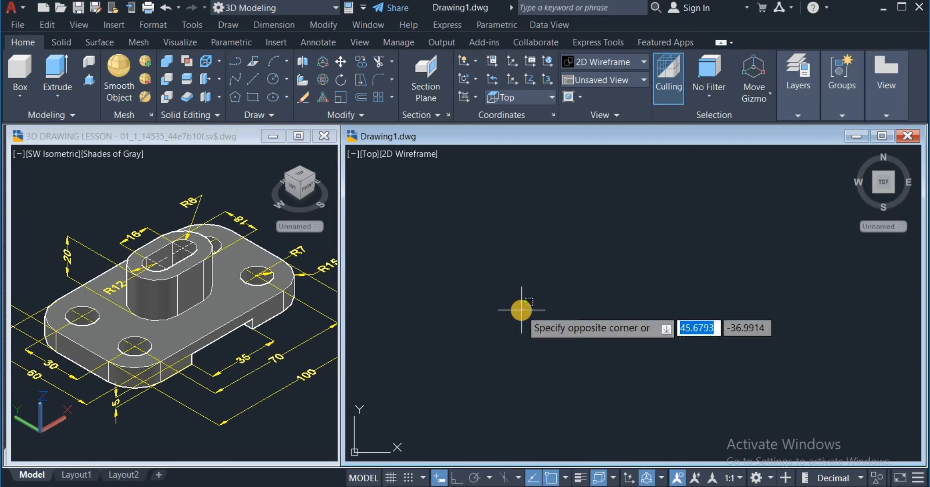
pyautogui.click(519, 287)
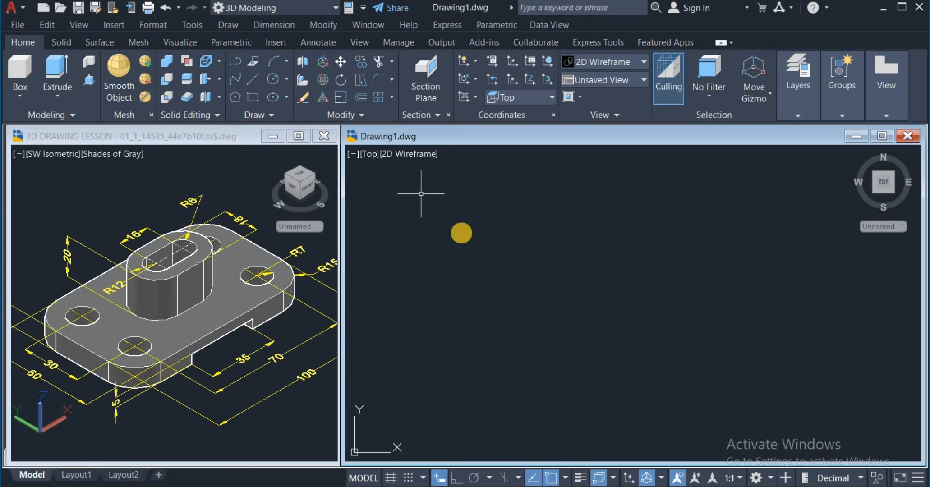
# Step: Select the 3D Modeling workspace and set the drawing's view to Top
pyautogui.click(335, 9)
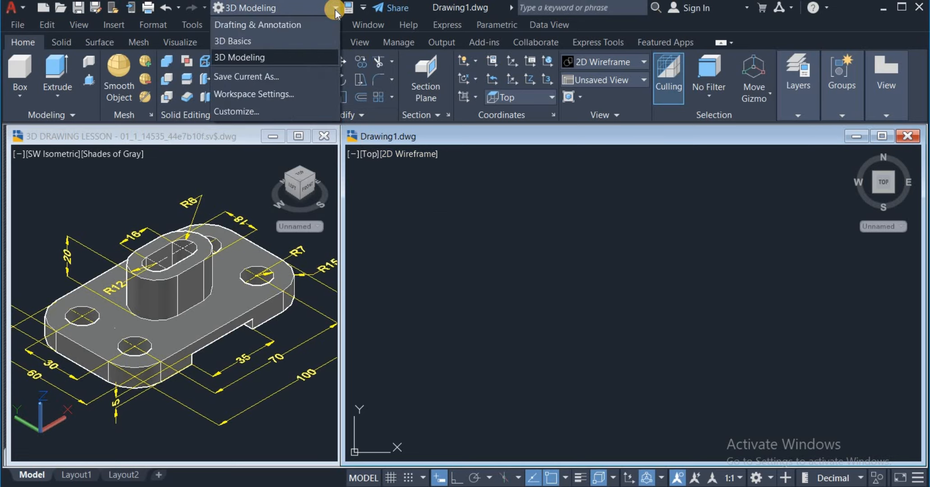
pyautogui.click(293, 56)
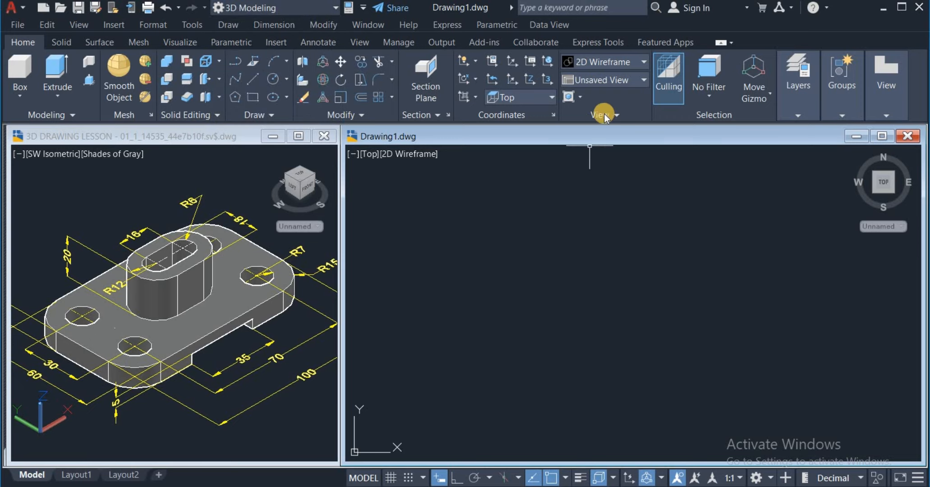
pyautogui.click(642, 81)
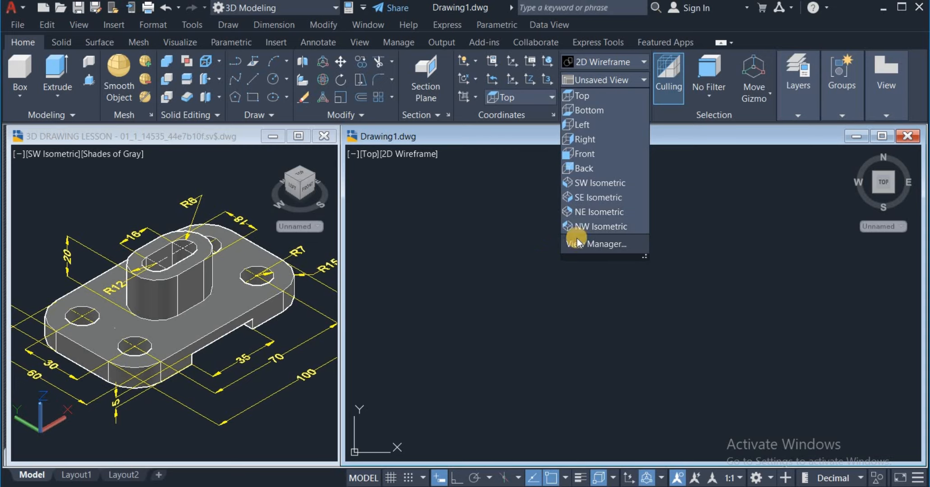
pyautogui.click(610, 95)
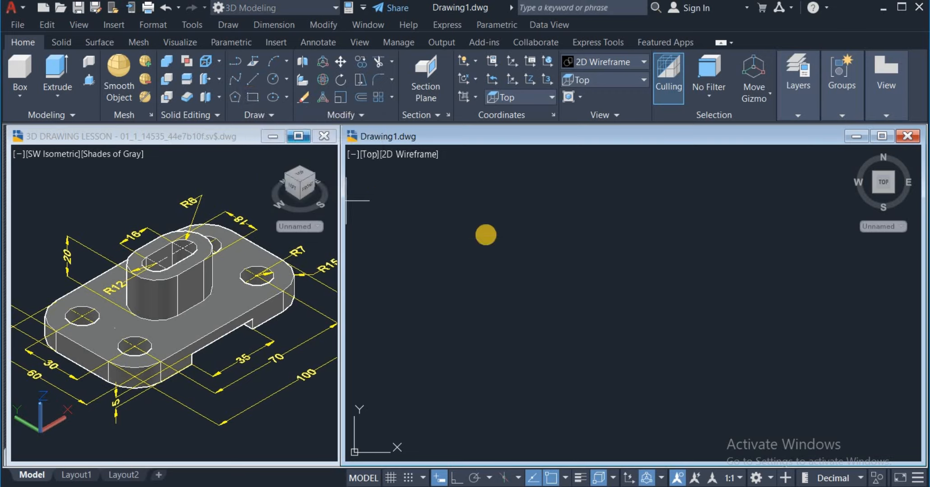
# Step: Draw a rectangle 100 long and 60 wide in the empty drawing as the base plate outline
pyautogui.click(517, 235)
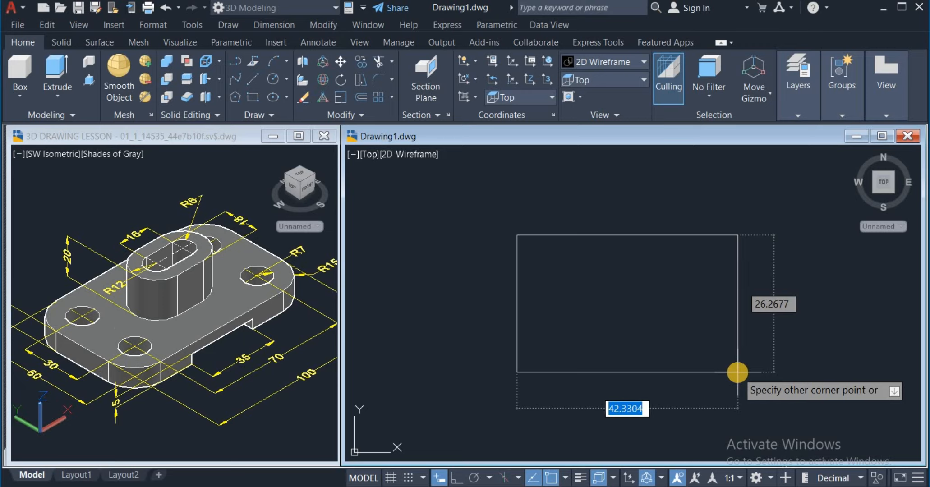
pyautogui.write('100')
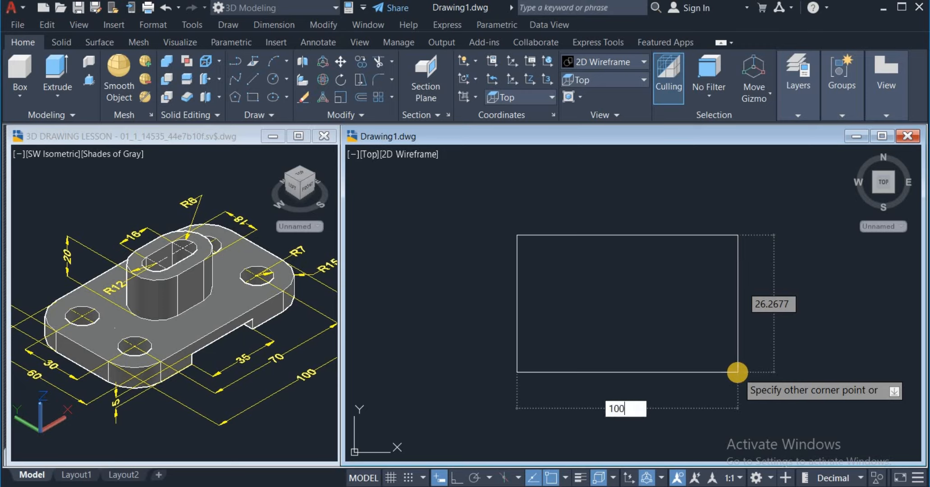
pyautogui.press('Tab')
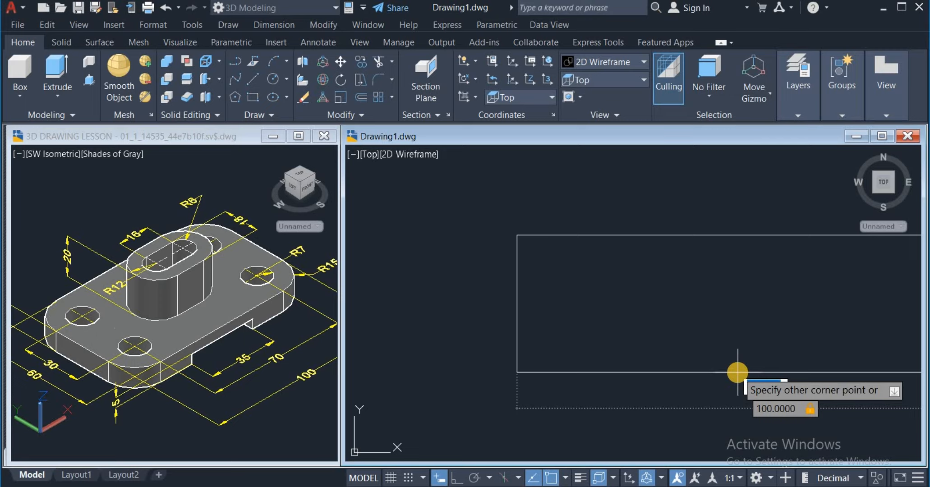
pyautogui.write('60')
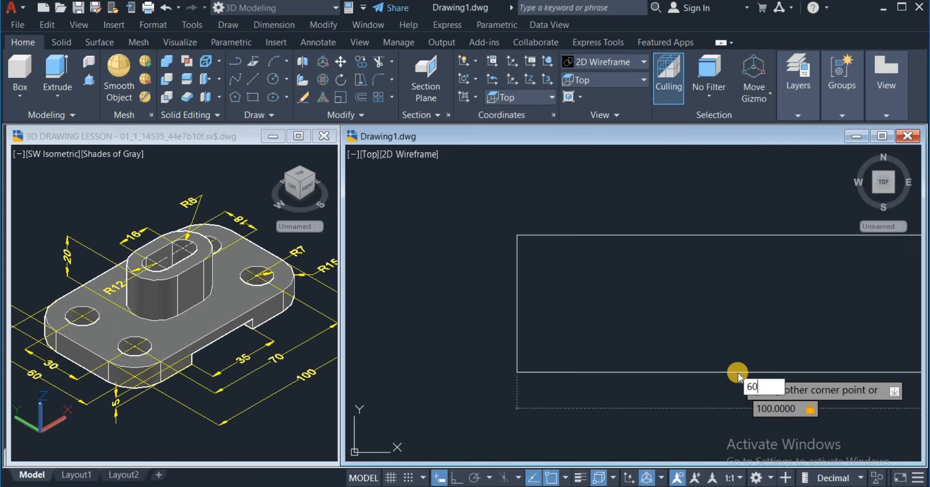
pyautogui.press('Return')
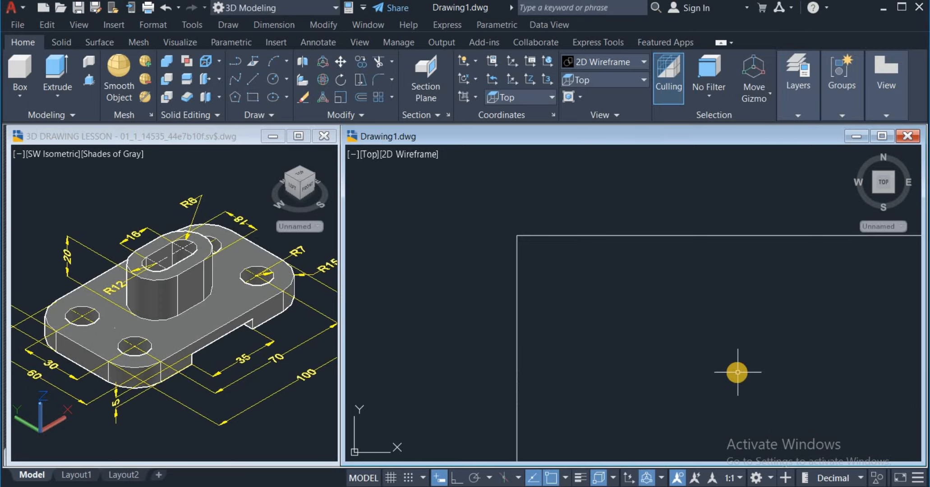
pyautogui.scroll(-3, 627, 275)
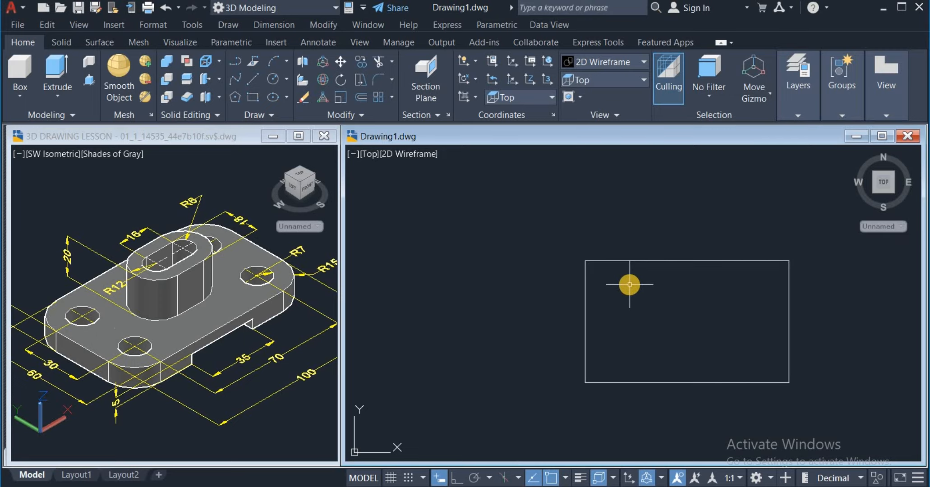
pyautogui.moveTo(630, 284); pyautogui.dragTo(552, 249, button='middle')
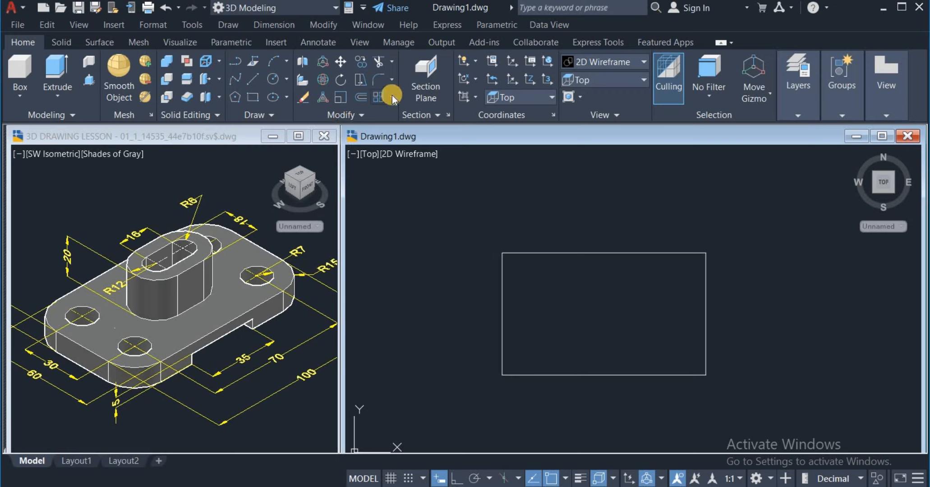
# Step: Set the Fillet command's radius to 15 for the base plate's corners
pyautogui.click(392, 79)
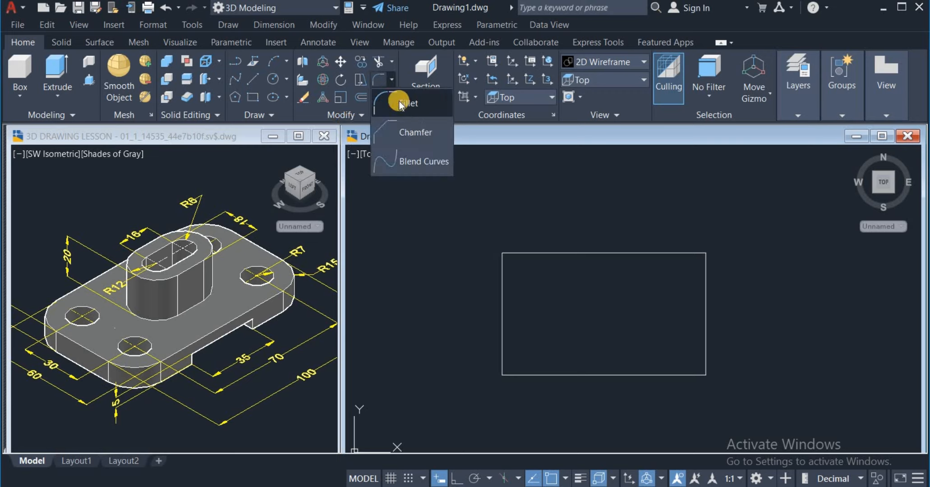
pyautogui.click(409, 104)
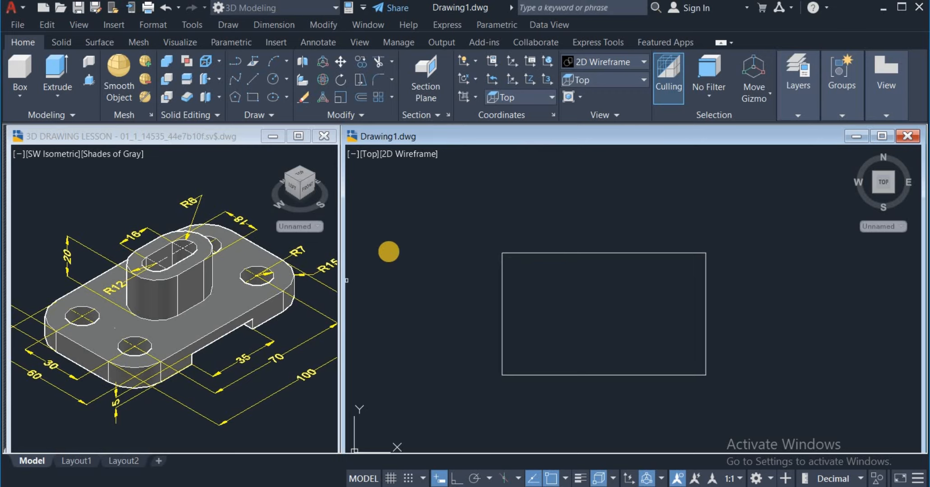
pyautogui.rightClick(435, 220)
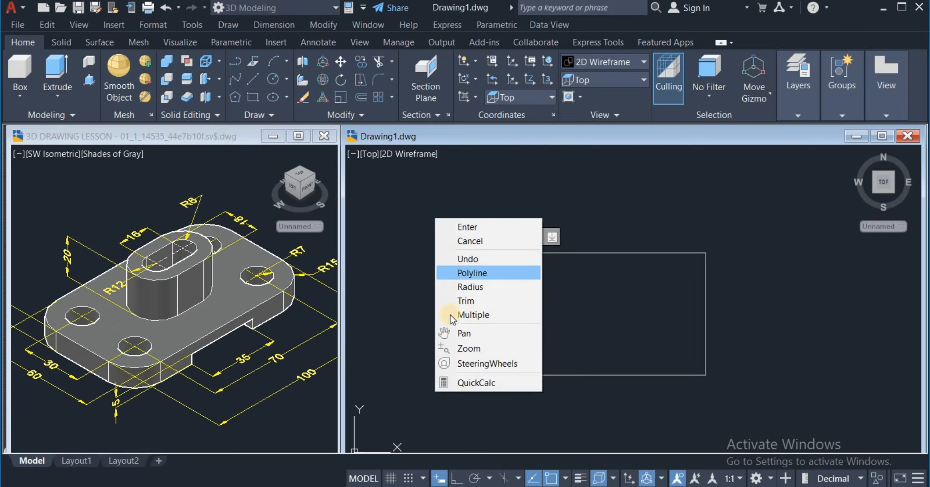
pyautogui.click(528, 287)
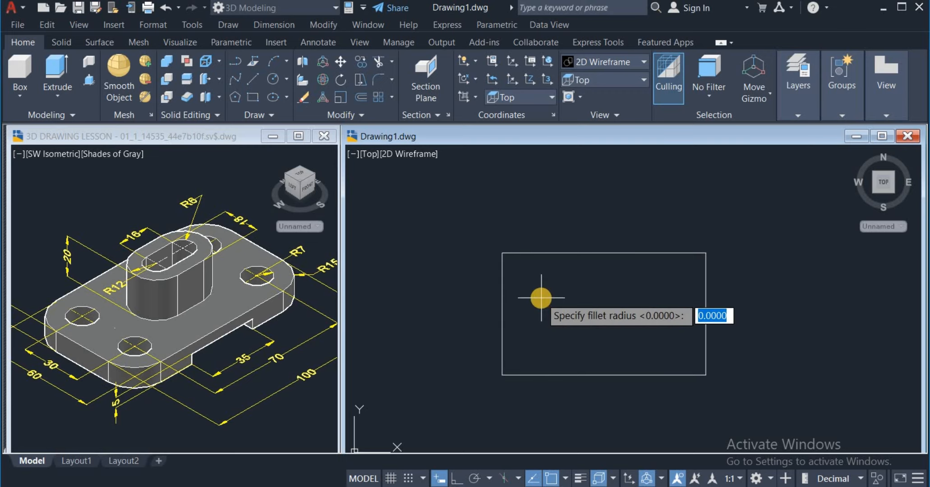
pyautogui.write('15')
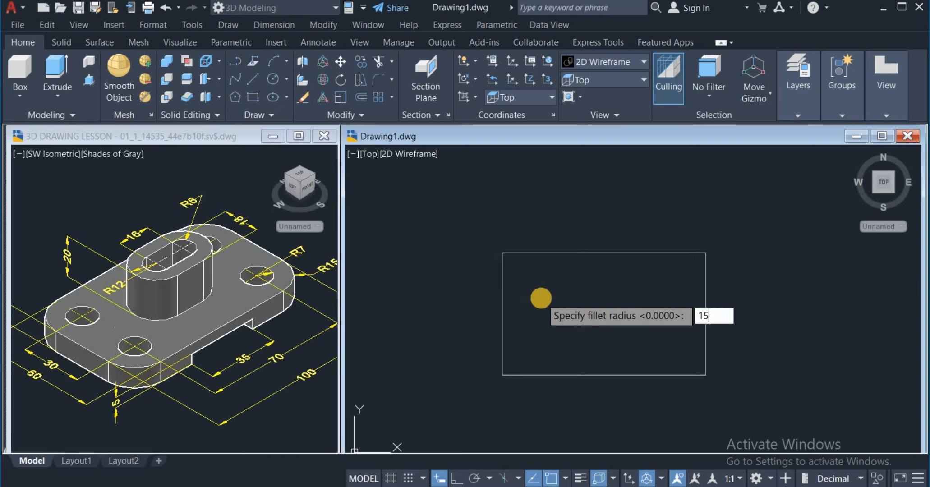
pyautogui.press('Return')
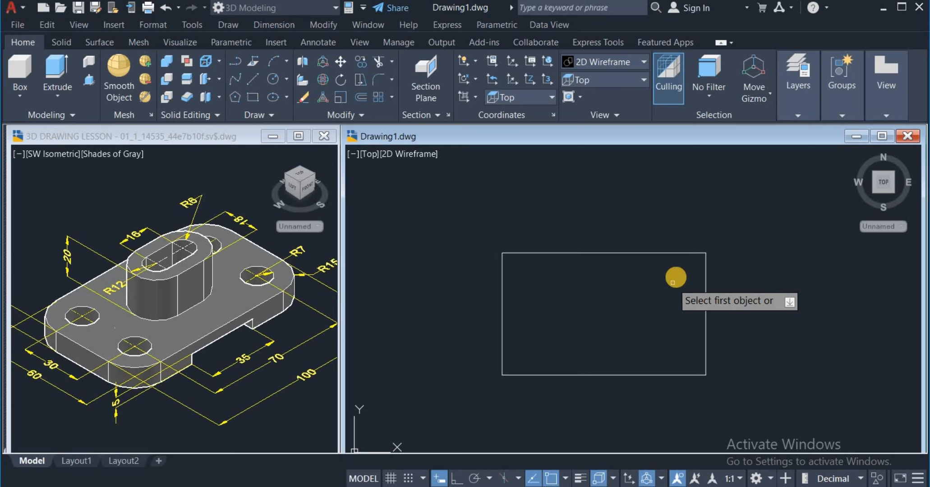
# Step: Try filleting the rectangle's four corners one by one with the Multiple option, and undo these fillets
pyautogui.rightClick(566, 278)
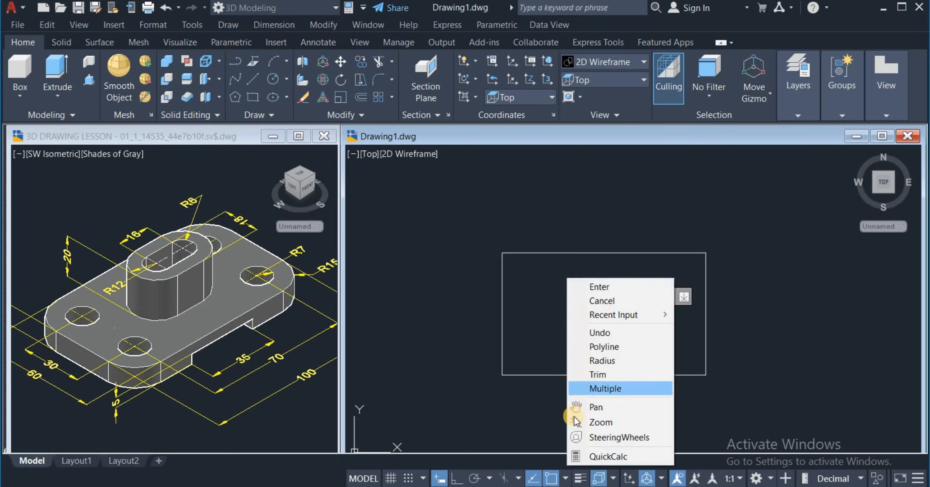
pyautogui.click(587, 388)
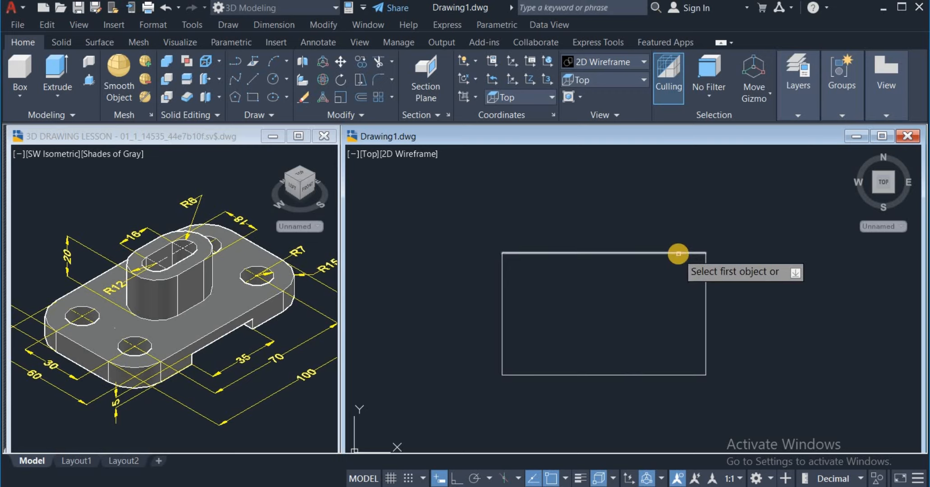
pyautogui.click(678, 254)
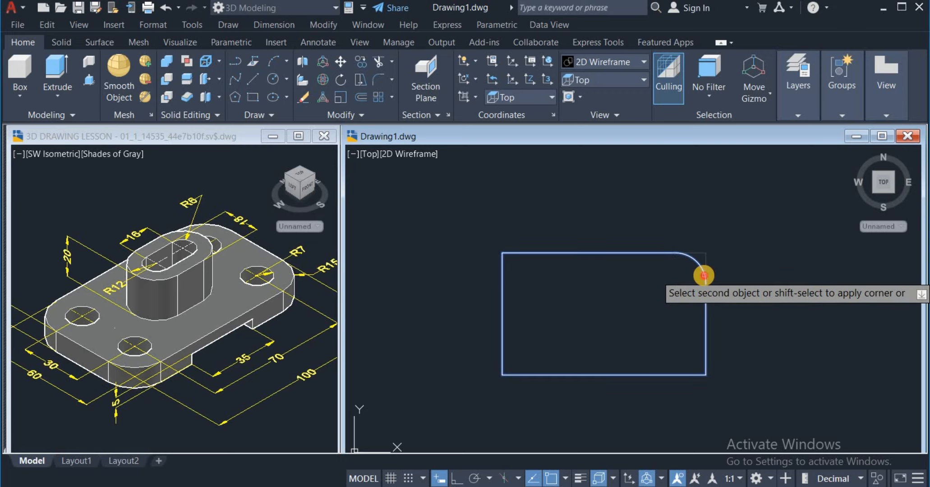
pyautogui.click(703, 275)
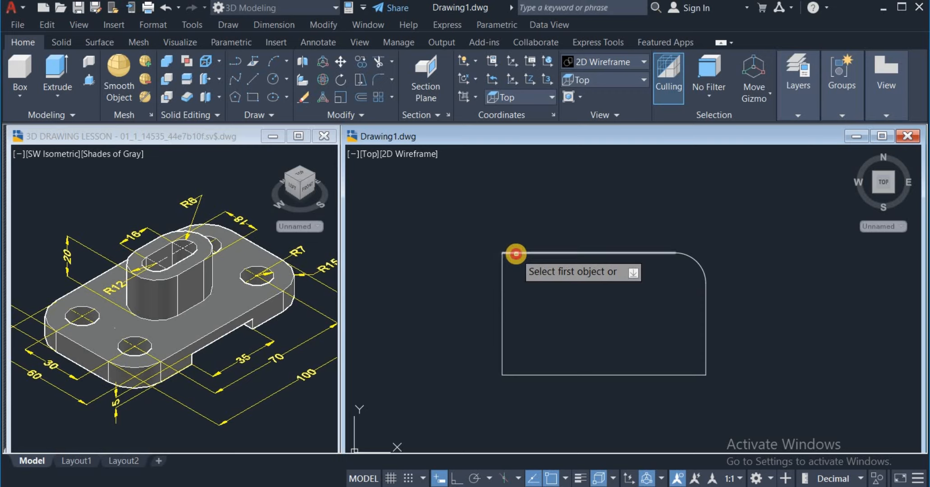
pyautogui.click(516, 253)
pyautogui.click(503, 291)
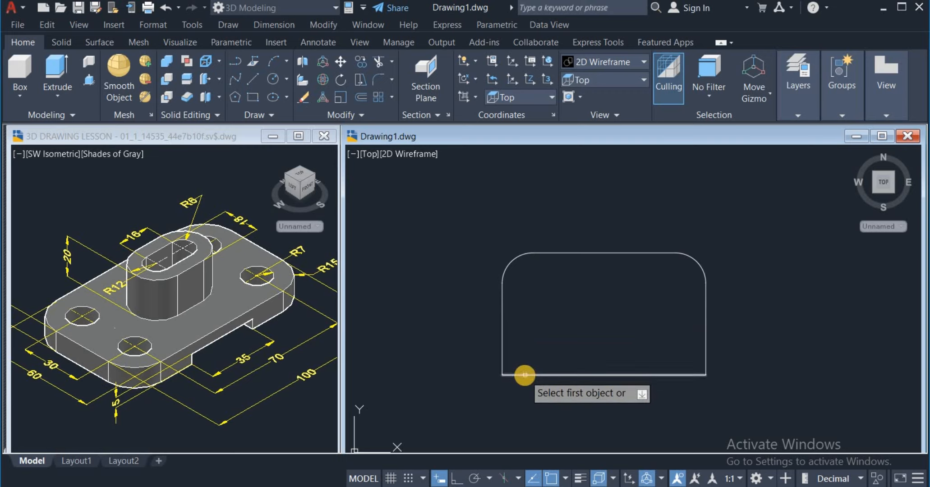
pyautogui.click(524, 374)
pyautogui.click(502, 365)
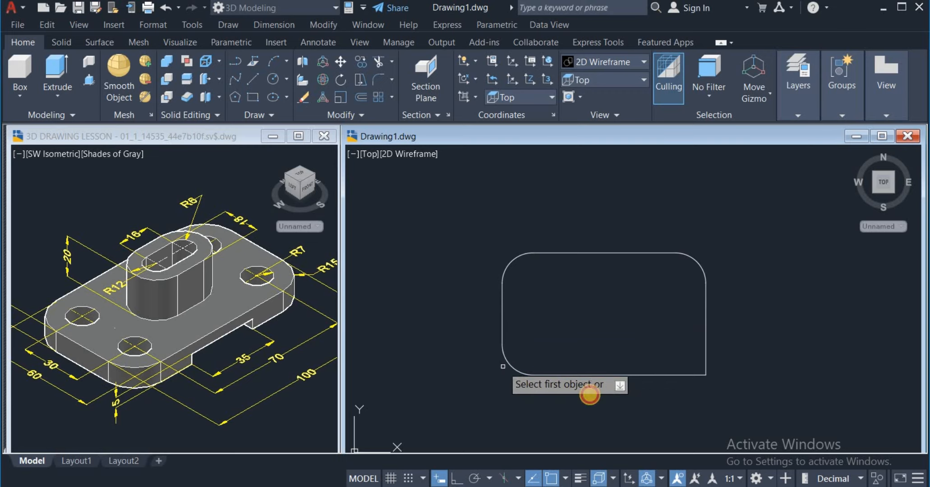
pyautogui.click(674, 375)
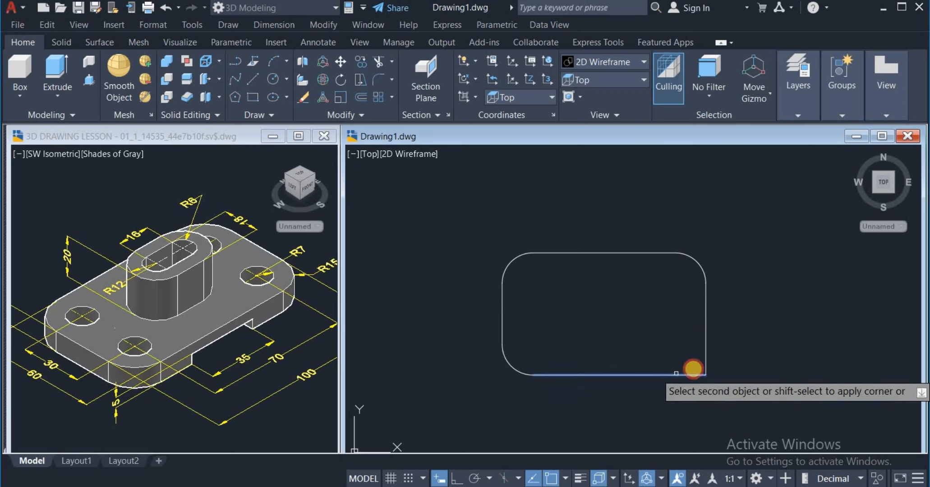
pyautogui.click(706, 359)
pyautogui.rightClick(735, 345)
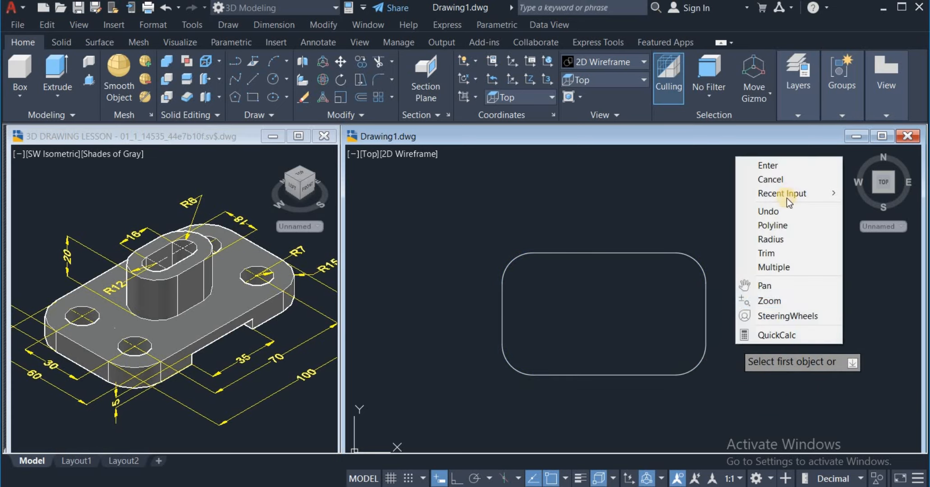
pyautogui.click(797, 166)
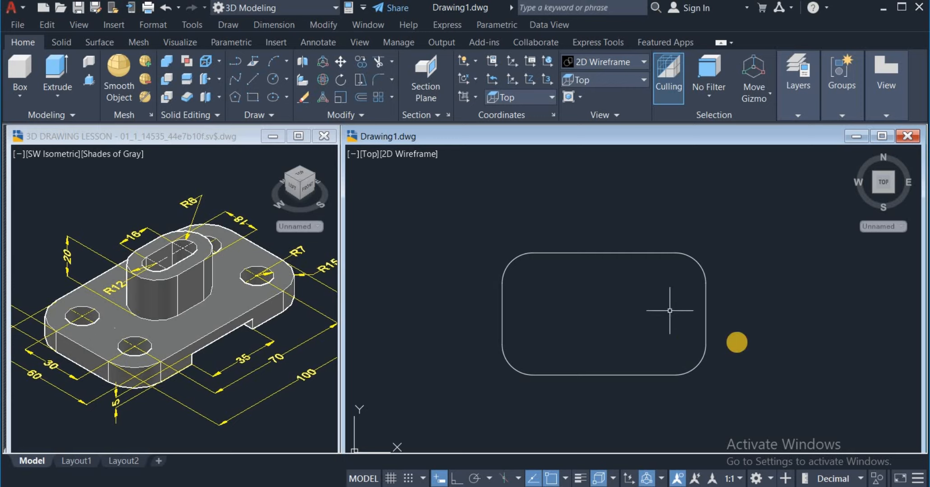
pyautogui.hotkey('ctrl', 'z')
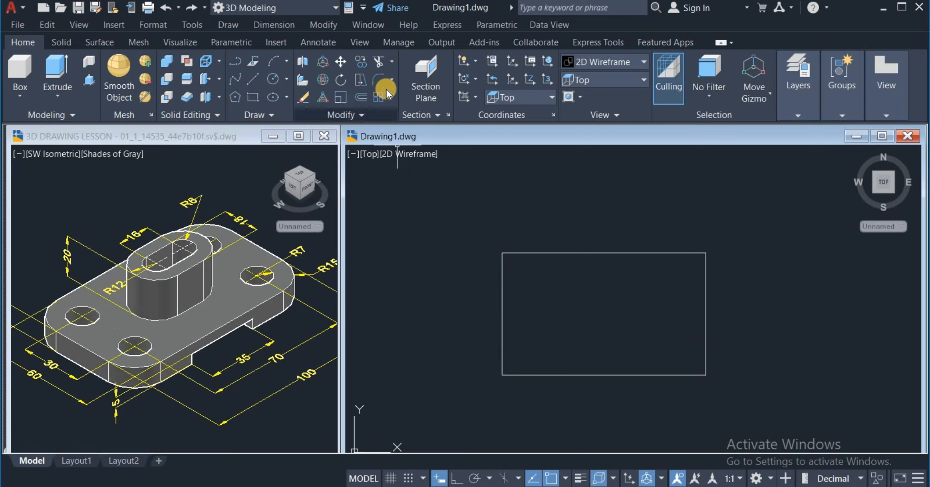
# Step: Fillet all four corners of the rectangle at once using the Fillet command's Polyline option
pyautogui.click(377, 79)
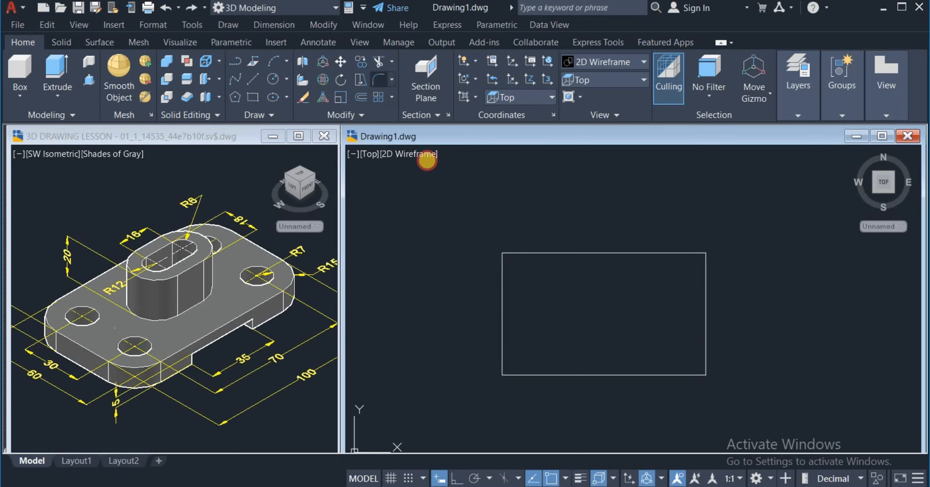
pyautogui.rightClick(471, 201)
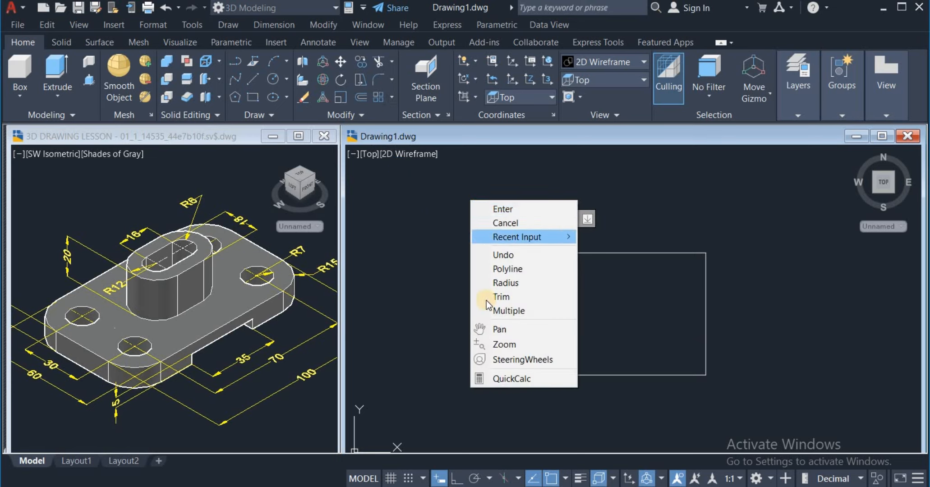
pyautogui.click(516, 267)
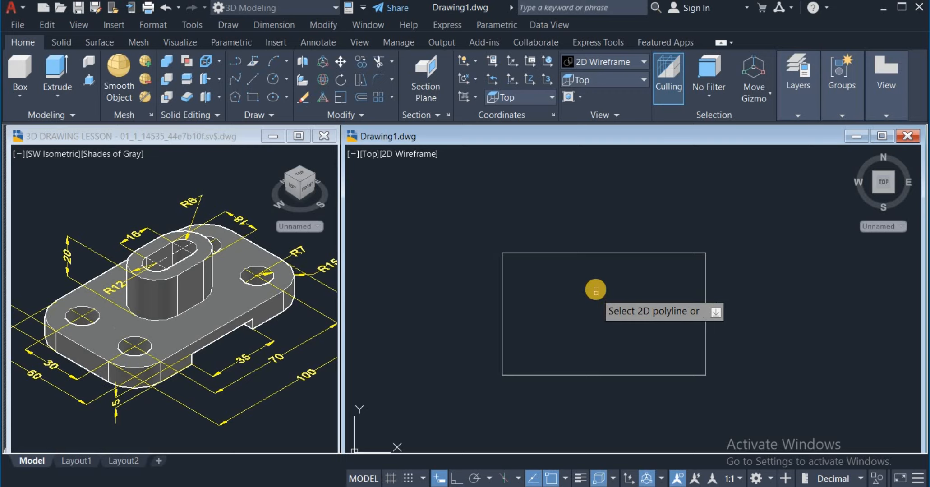
pyautogui.click(603, 251)
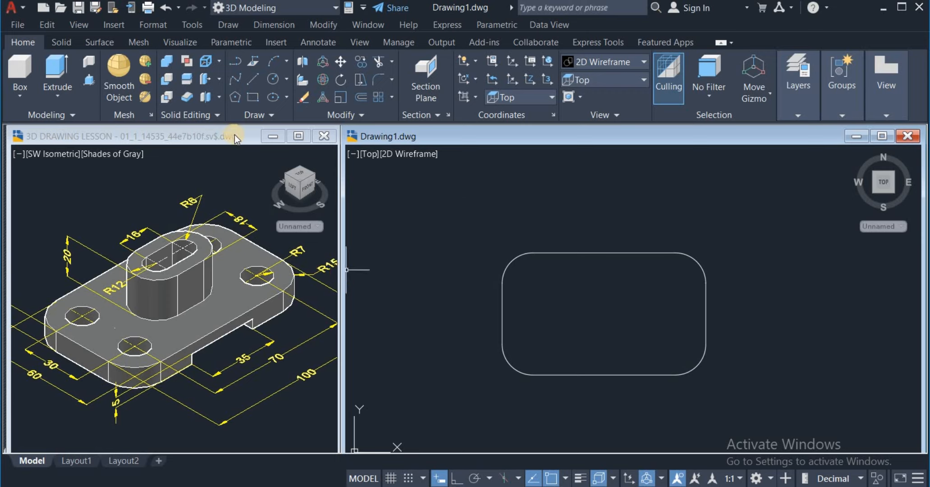
# Step: Draw a circle of radius 7 centred on the arc centre of the plate outline's upper-right rounded corner
pyautogui.click(287, 79)
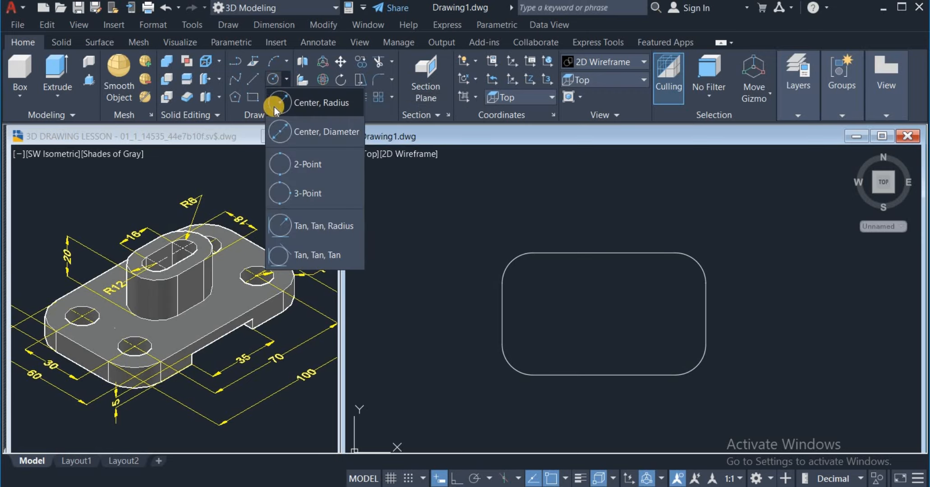
pyautogui.click(306, 103)
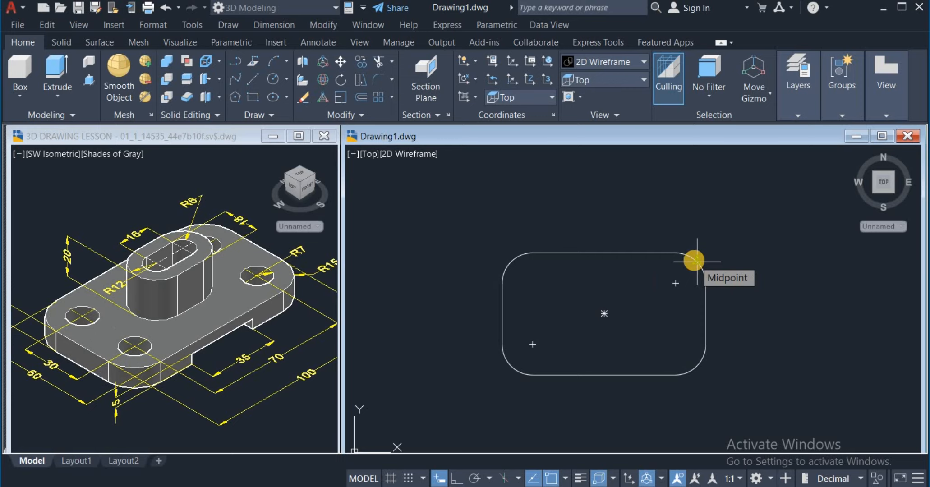
pyautogui.click(676, 282)
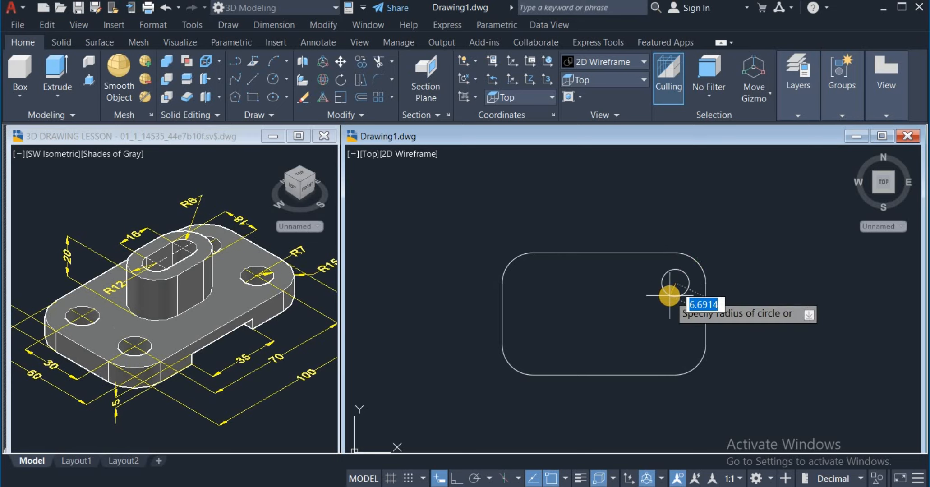
pyautogui.click(670, 296)
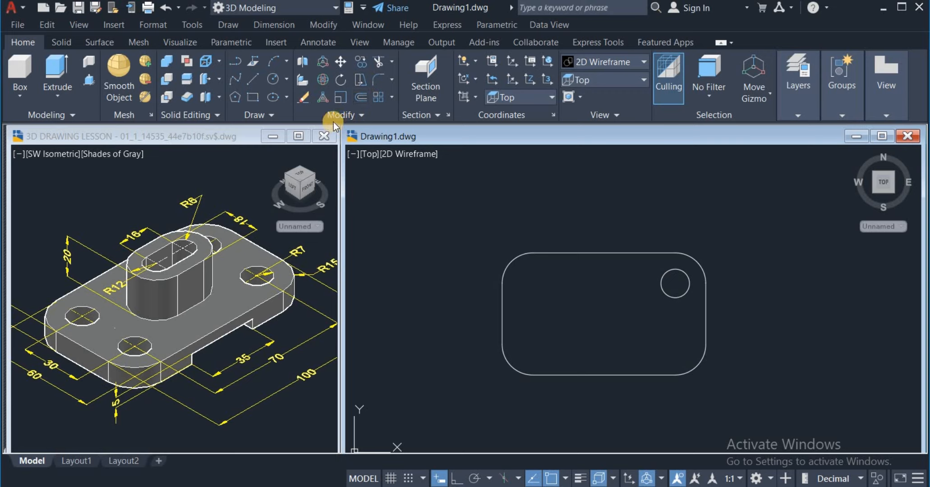
# Step: Copy the corner hole circle from its centre to the arc centres of the plate's other three rounded corners
pyautogui.click(359, 60)
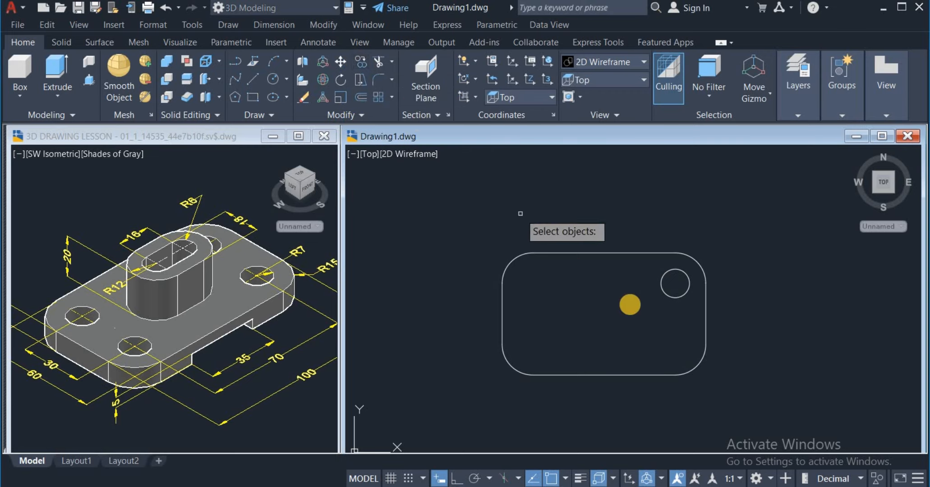
pyautogui.click(662, 293)
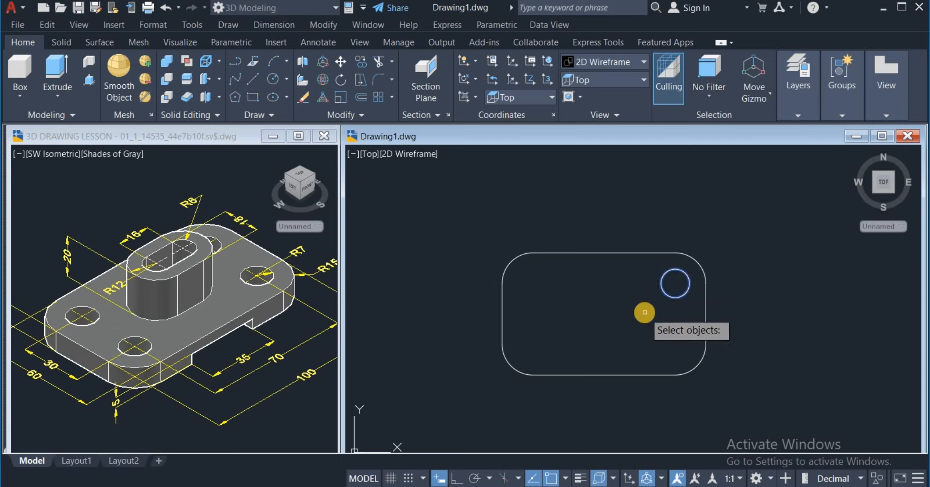
pyautogui.press('Return')
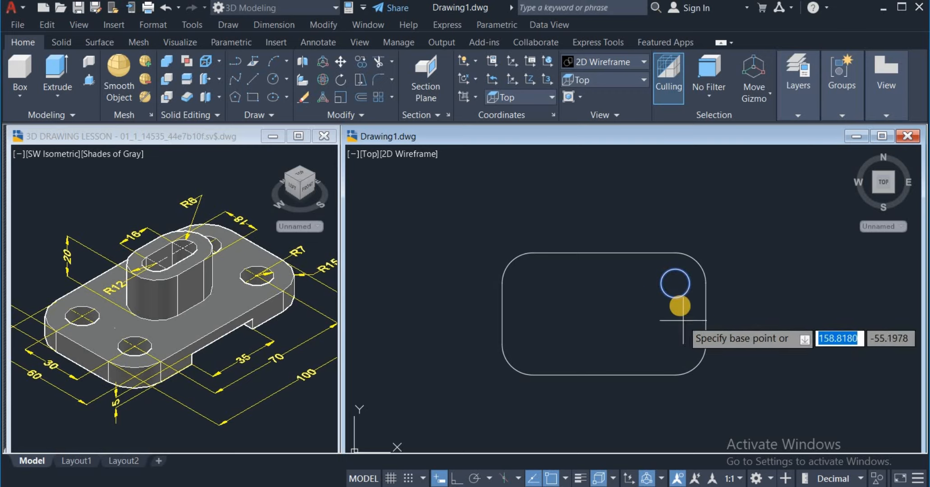
pyautogui.click(675, 284)
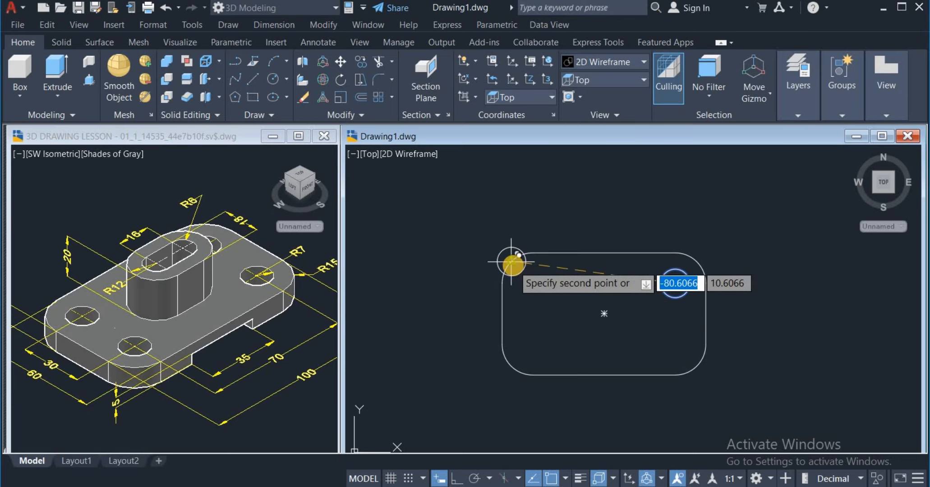
pyautogui.click(533, 282)
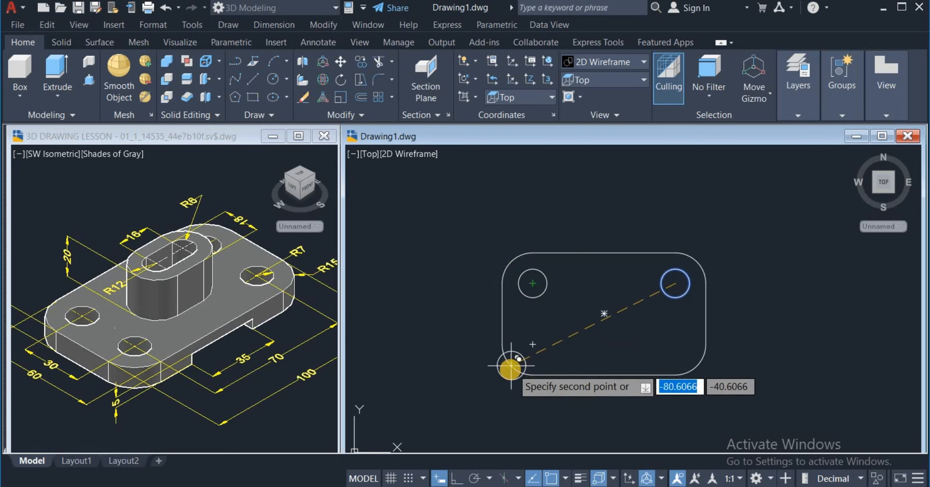
pyautogui.click(533, 344)
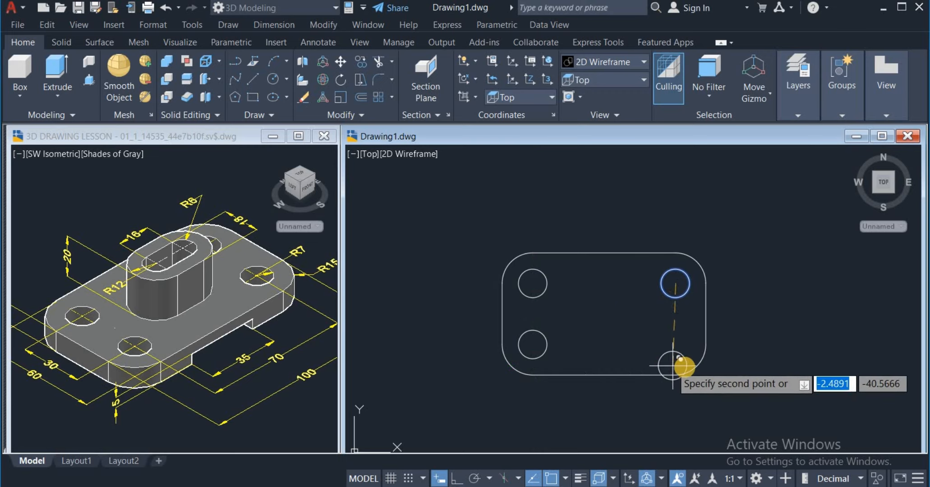
pyautogui.click(679, 345)
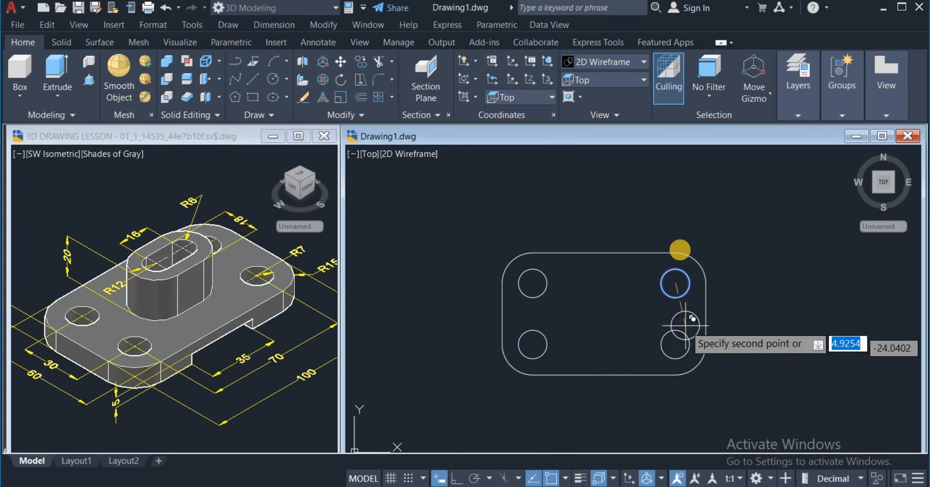
pyautogui.rightClick(674, 227)
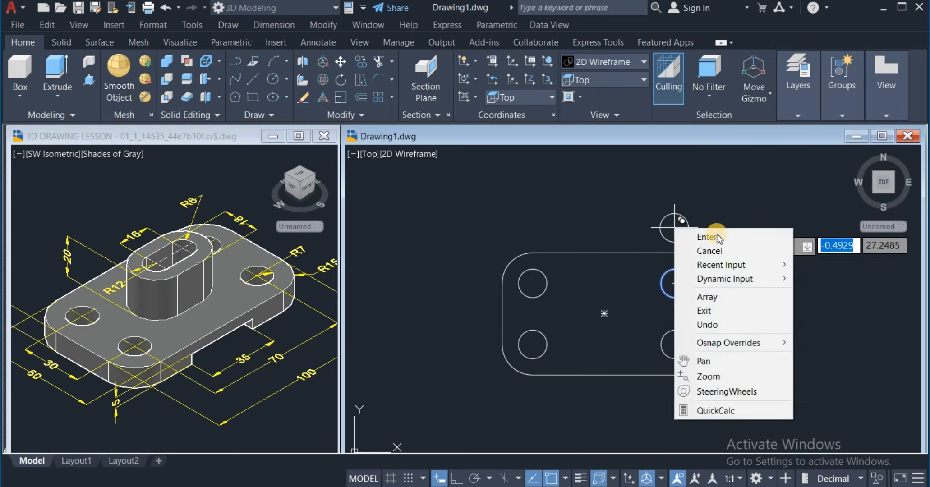
pyautogui.click(716, 234)
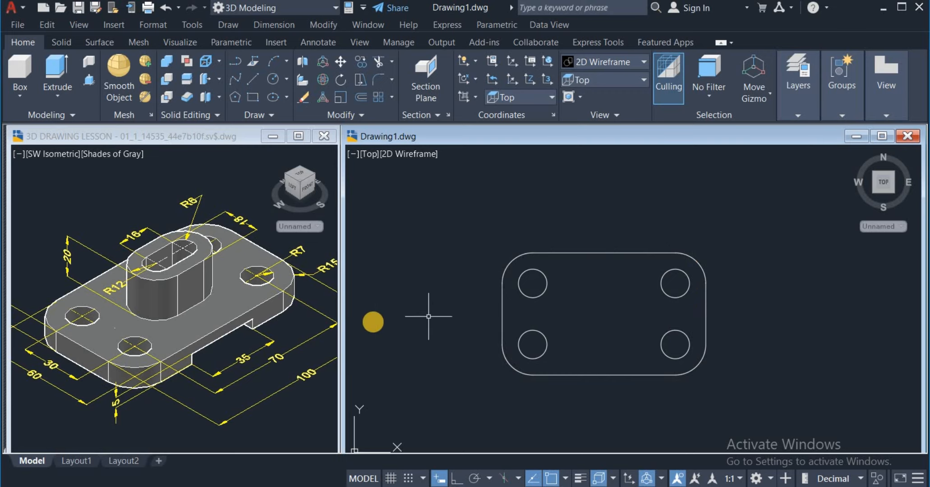
# Step: Draw a vertical centre line between the midpoints of the plate outline's upper and lower edges
pyautogui.click(251, 80)
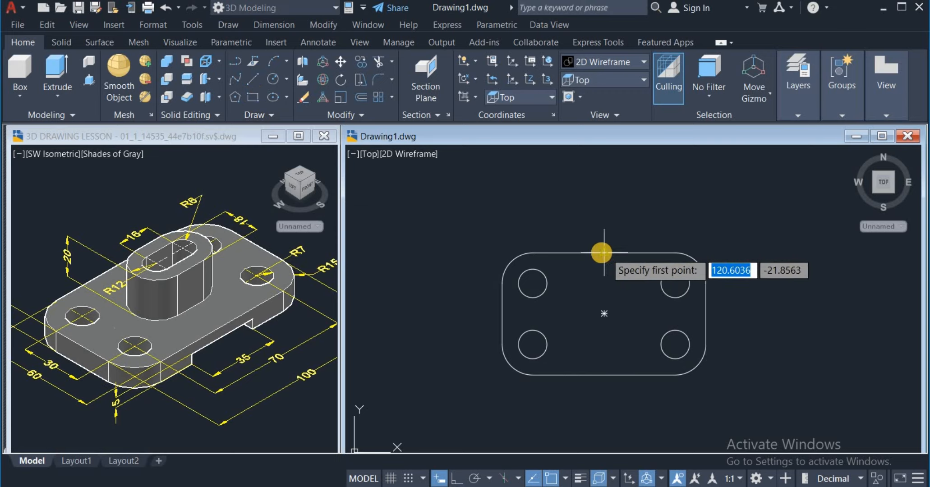
pyautogui.click(602, 253)
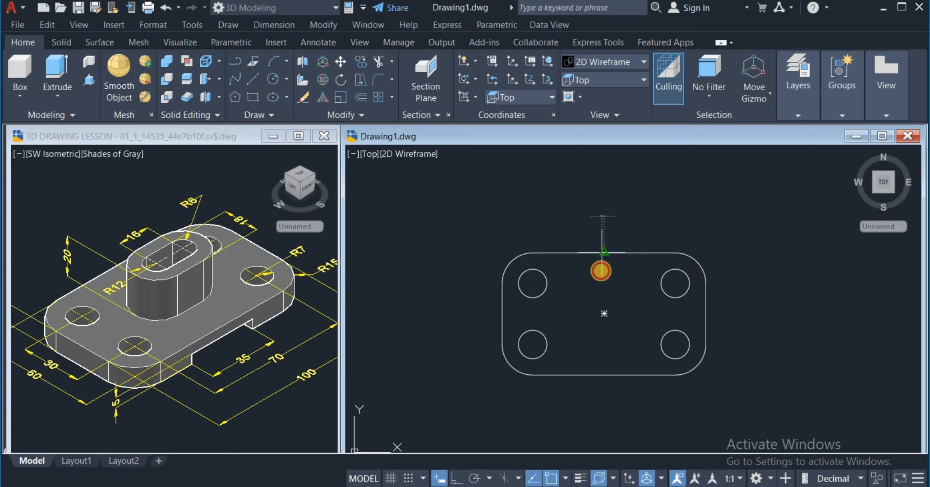
pyautogui.click(604, 377)
pyautogui.rightClick(627, 399)
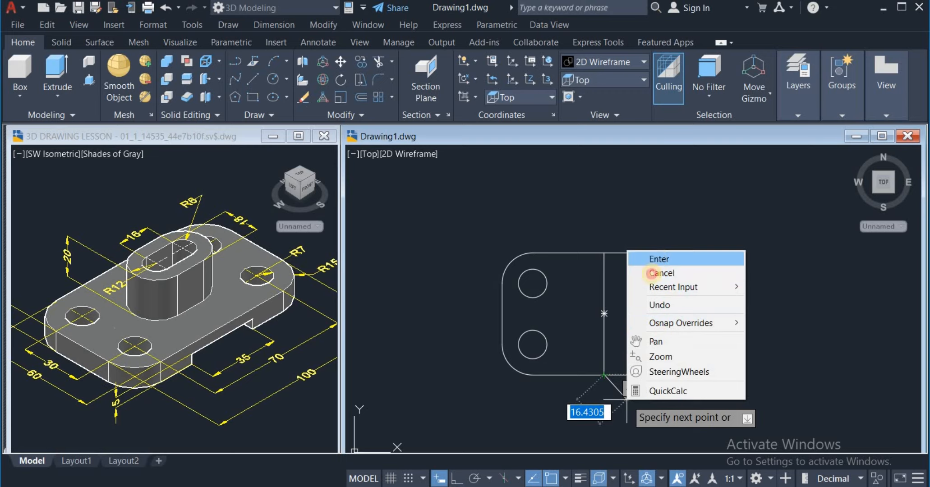
pyautogui.click(652, 272)
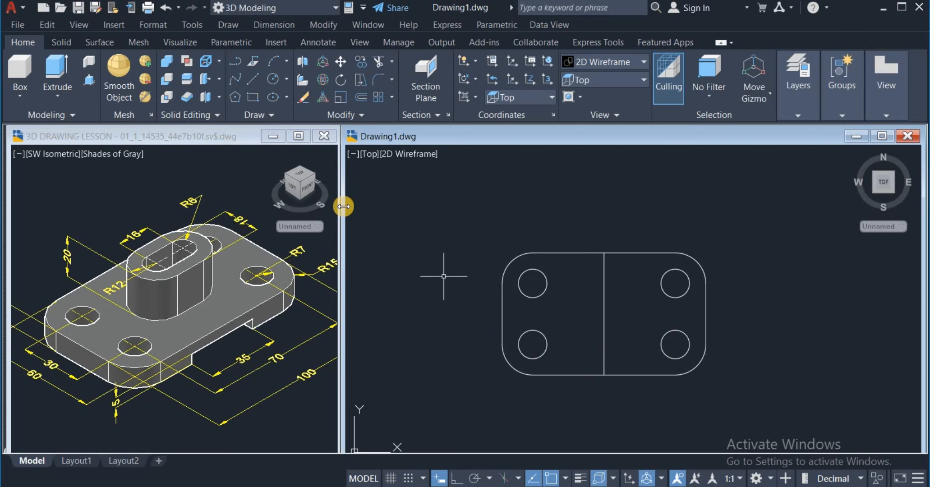
# Step: Draw a horizontal centre line between the midpoints of the plate outline's two short edges
pyautogui.click(257, 80)
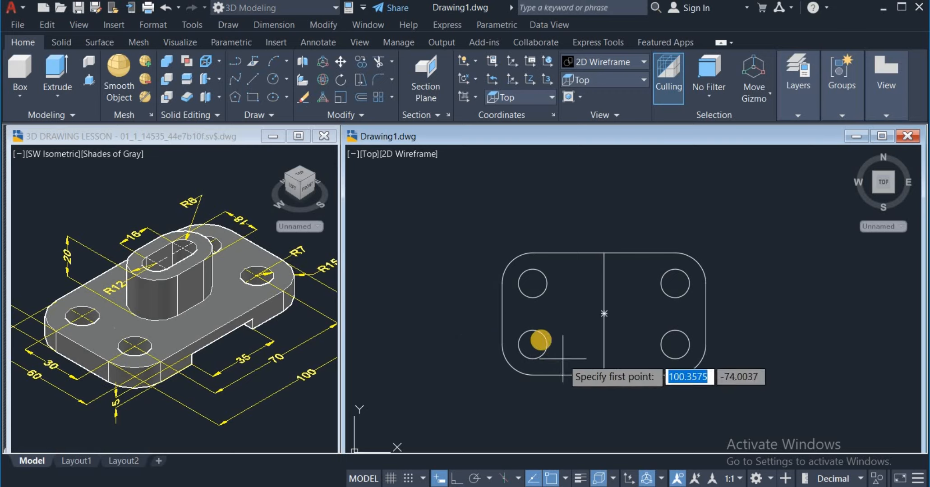
pyautogui.click(502, 313)
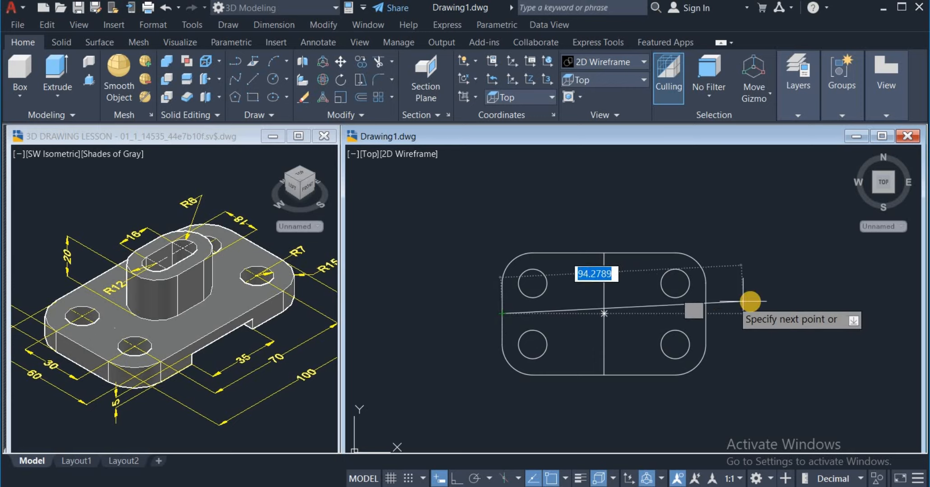
pyautogui.click(710, 312)
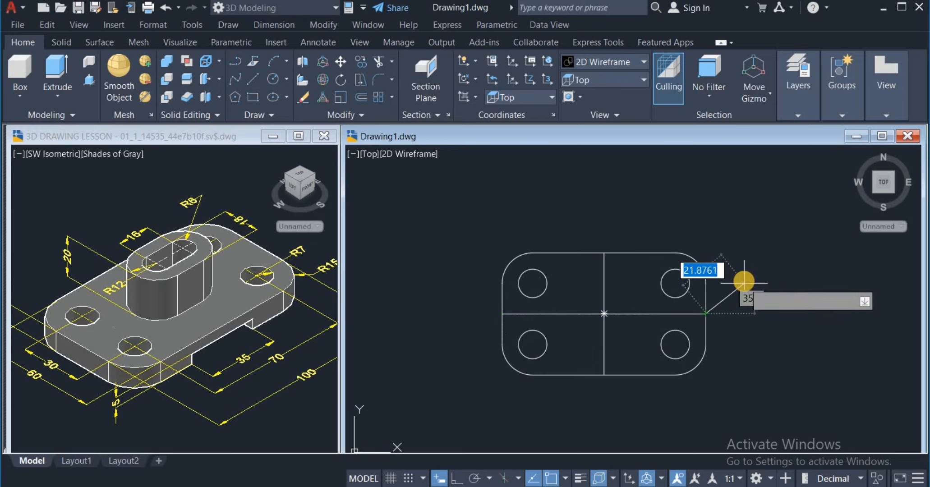
pyautogui.rightClick(757, 287)
pyautogui.click(758, 290)
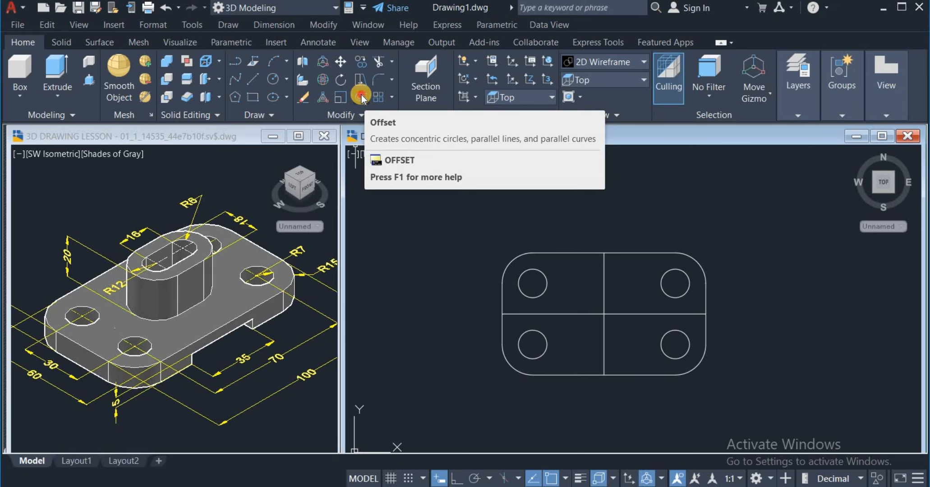
# Step: Offset the plate's vertical centre line by 8 to both sides
pyautogui.click(361, 94)
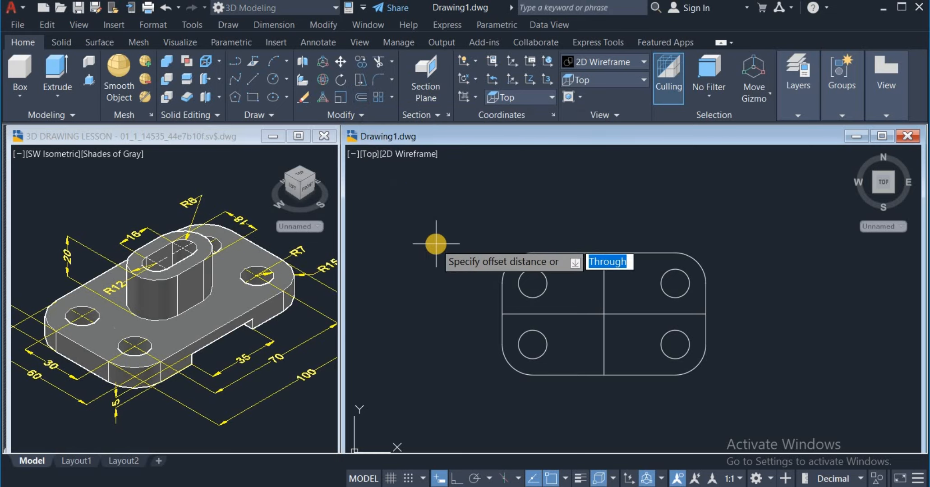
pyautogui.write('8')
pyautogui.press('Return')
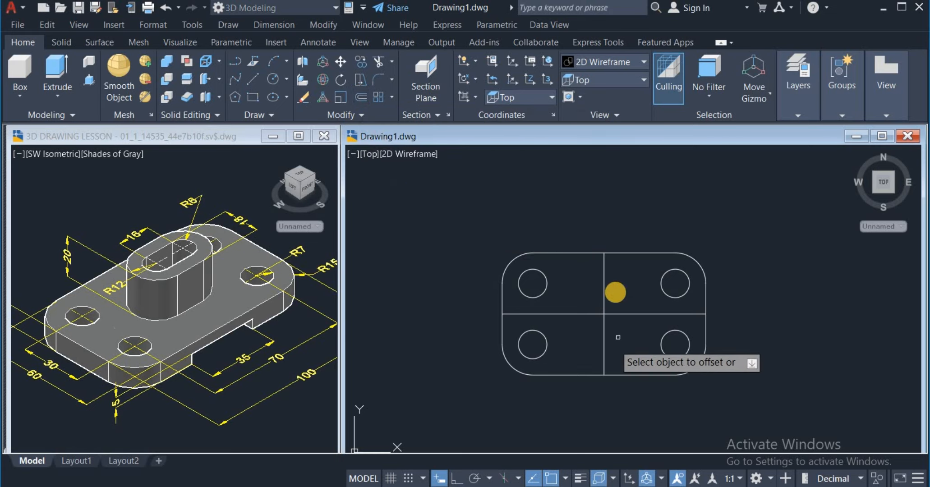
pyautogui.click(602, 293)
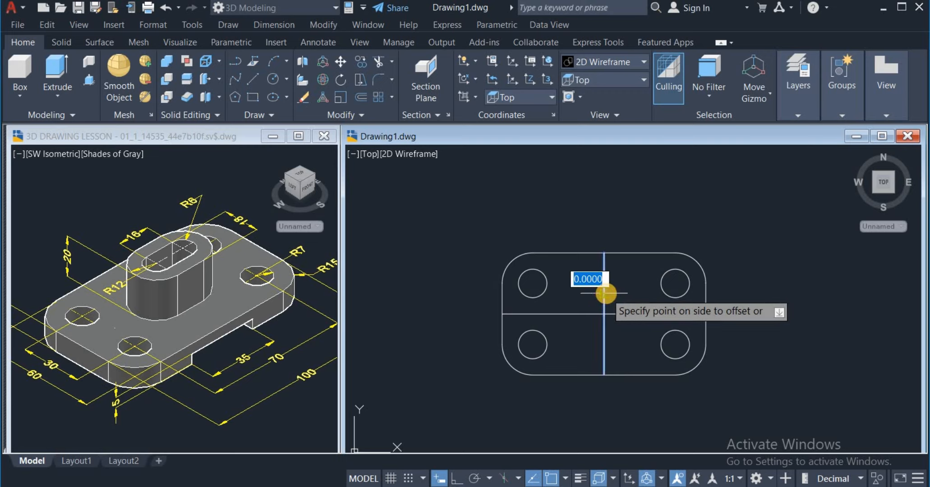
pyautogui.click(637, 294)
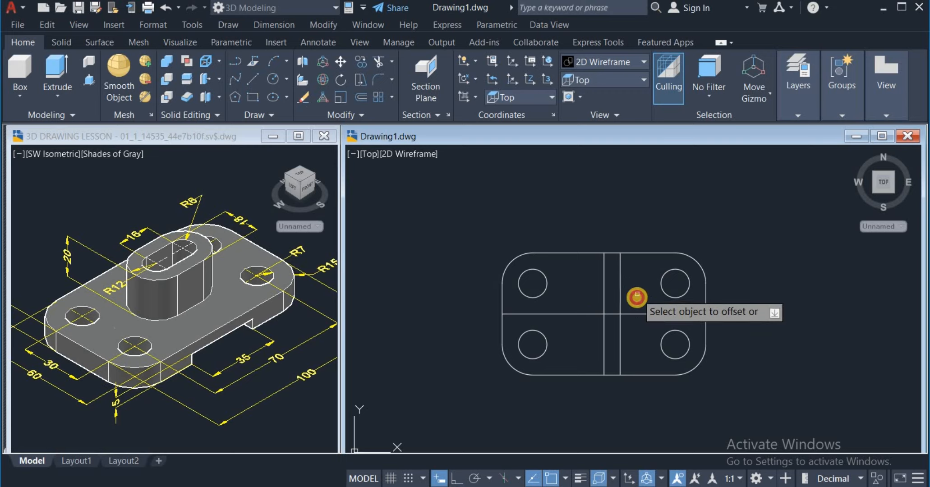
pyautogui.click(602, 297)
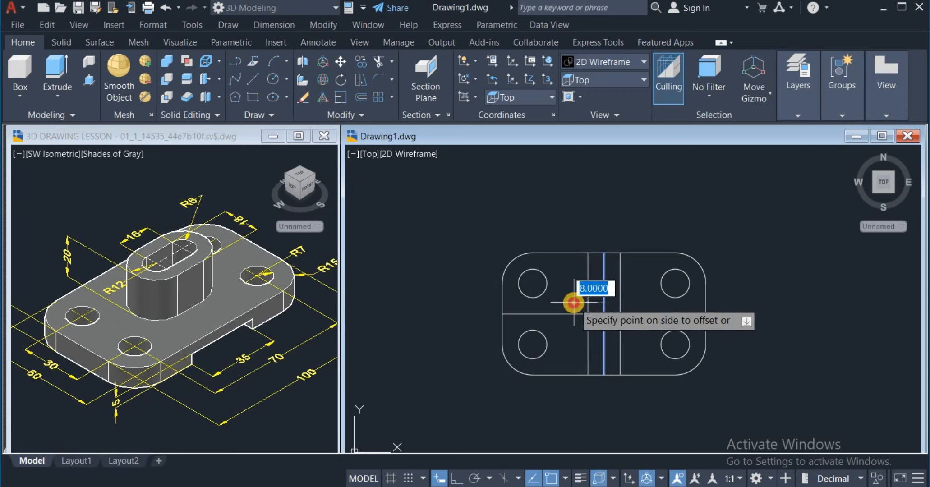
pyautogui.click(582, 296)
pyautogui.rightClick(583, 297)
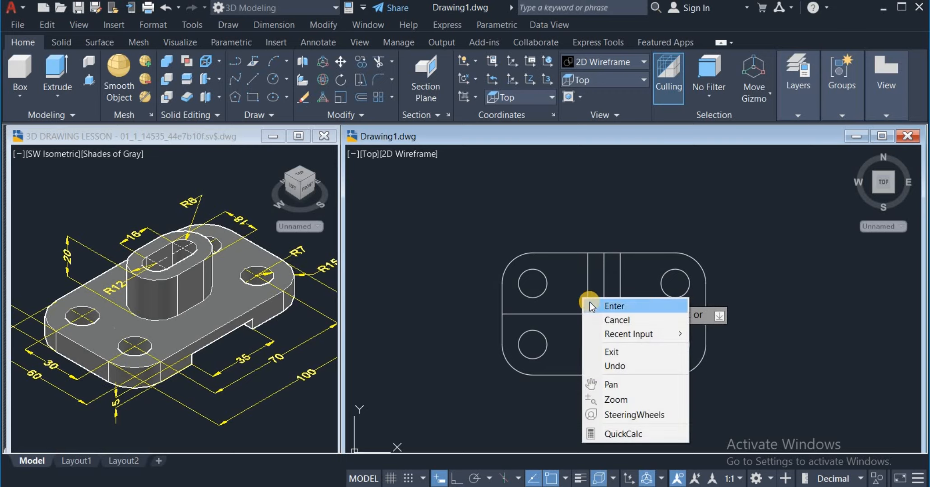
pyautogui.click(592, 306)
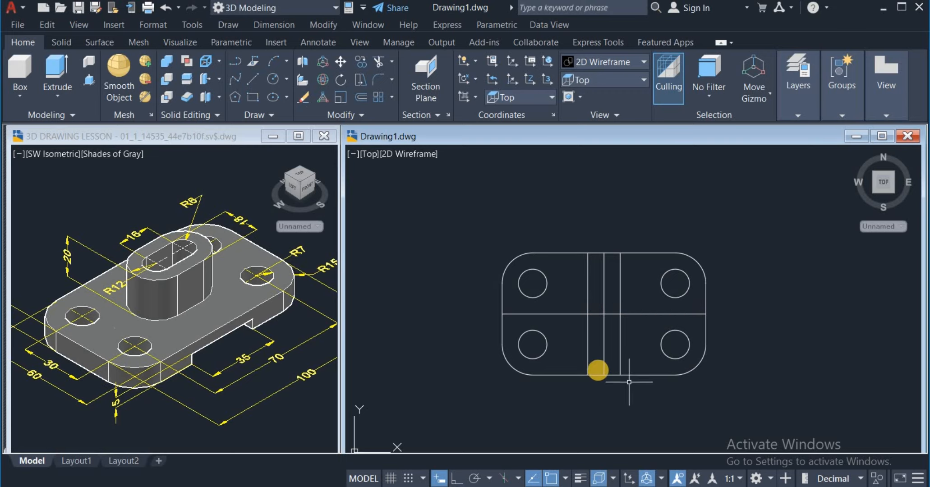
# Step: Erase the middle vertical centre line between the two offset lines
pyautogui.click(604, 357)
pyautogui.rightClick(695, 218)
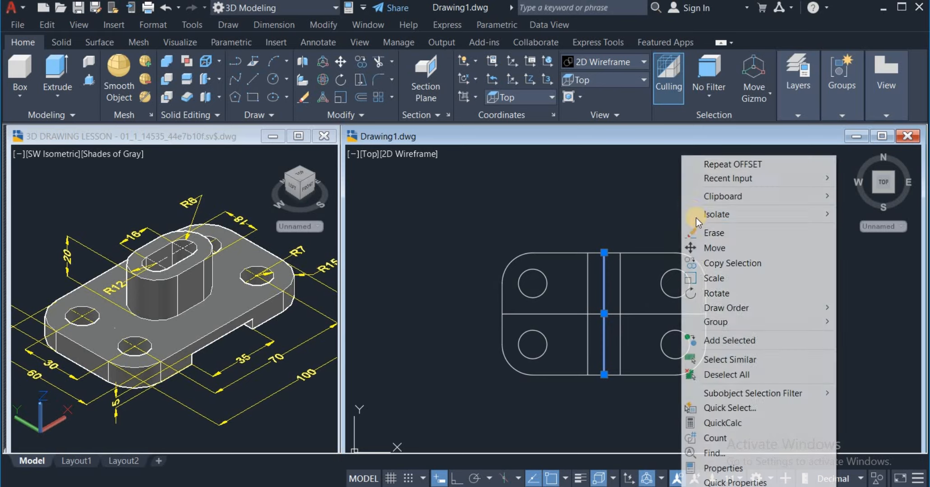
pyautogui.click(699, 228)
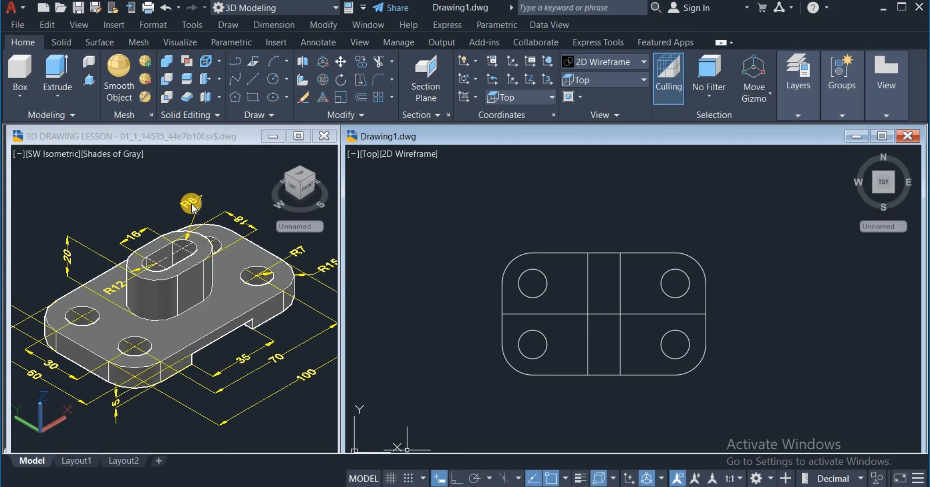
# Step: Draw a circle of radius 6 centred where the right offset line crosses the horizontal centre line
pyautogui.click(284, 80)
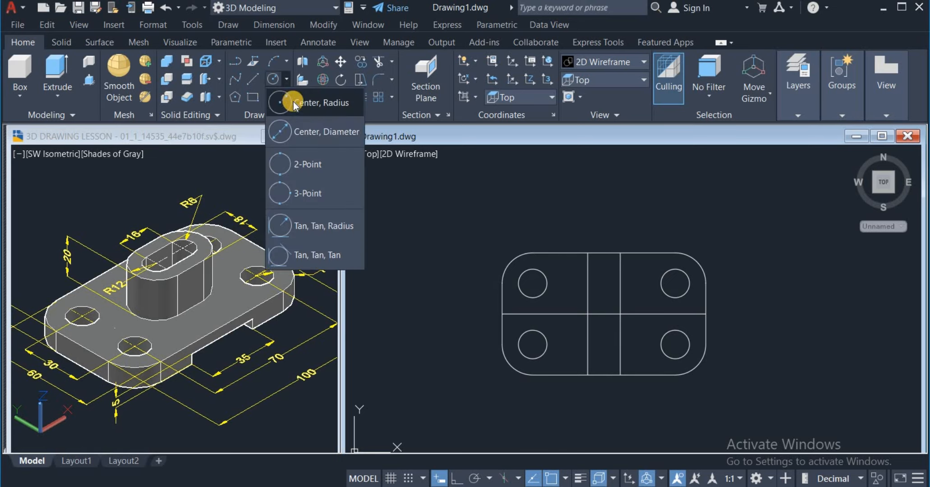
pyautogui.click(306, 107)
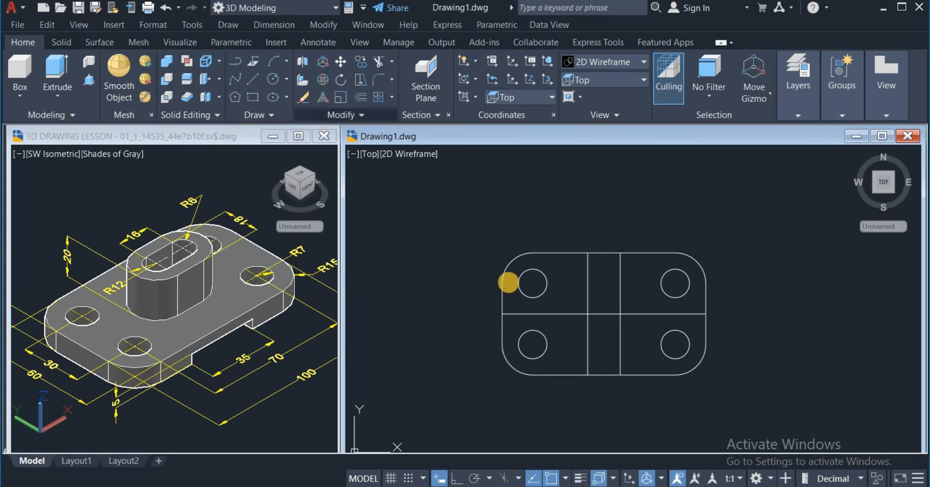
pyautogui.click(620, 314)
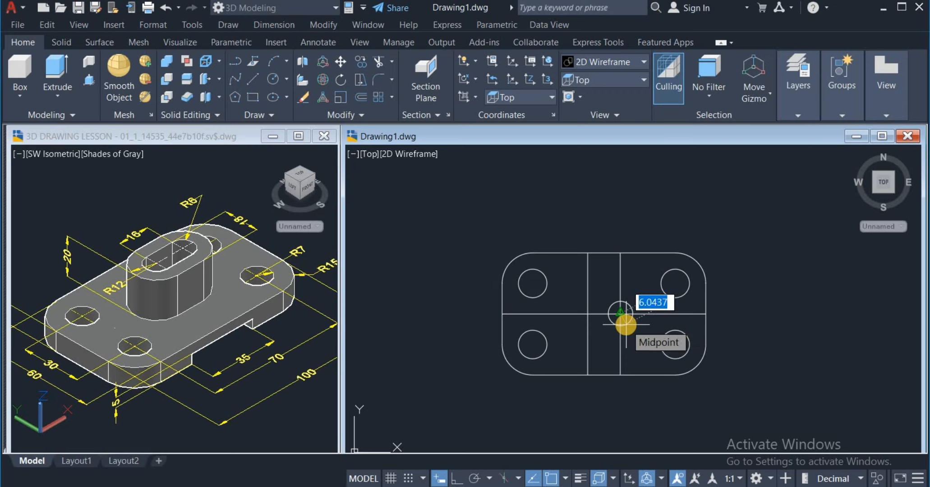
pyautogui.write('6')
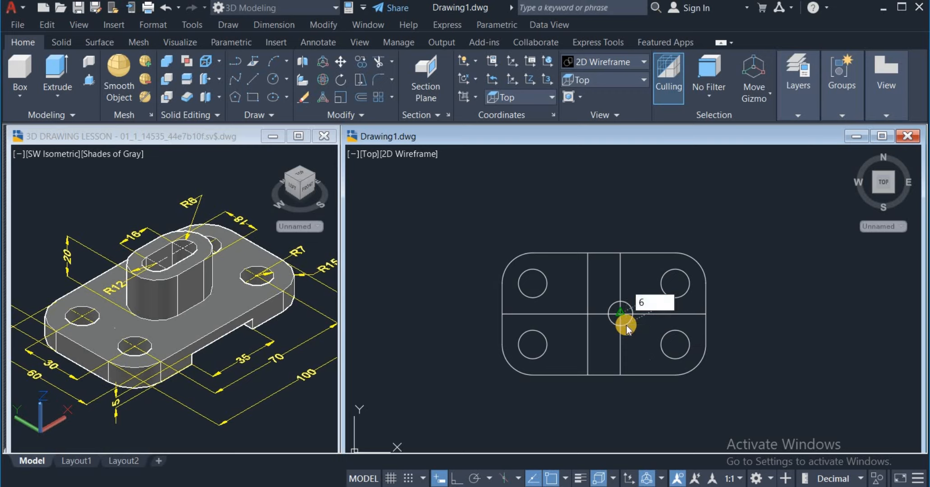
pyautogui.press('Return')
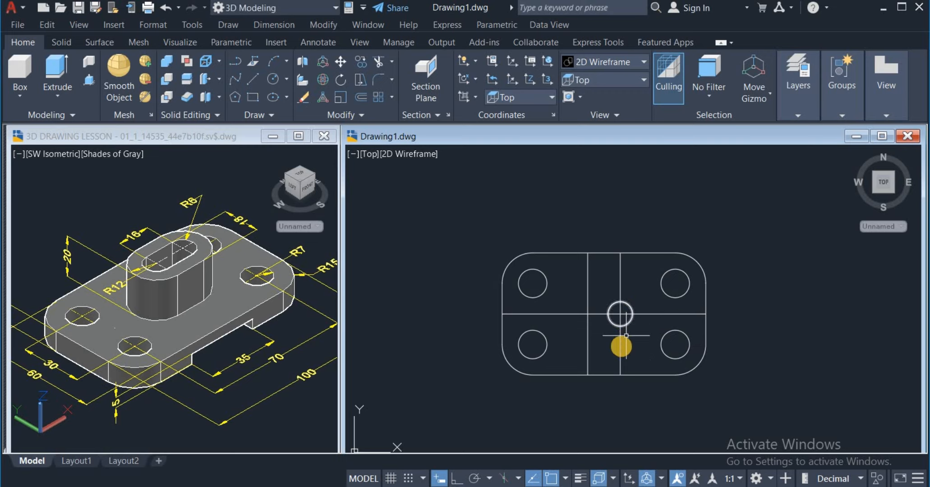
# Step: Draw a circle of radius 6 centred where the left offset line crosses the horizontal centre line
pyautogui.click(274, 78)
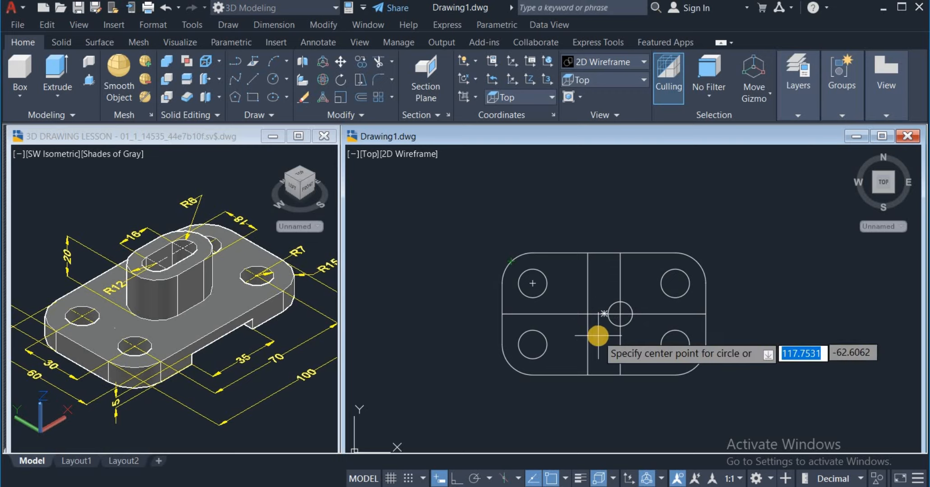
pyautogui.click(587, 314)
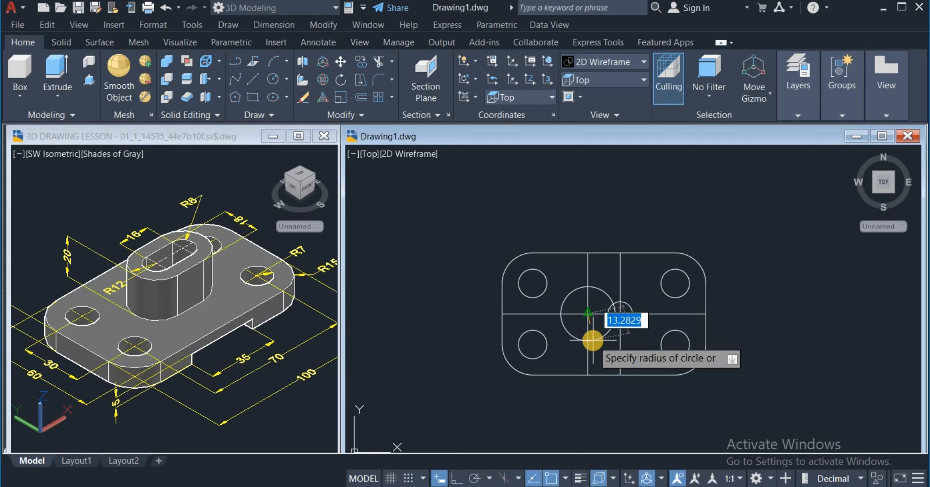
pyautogui.write('6')
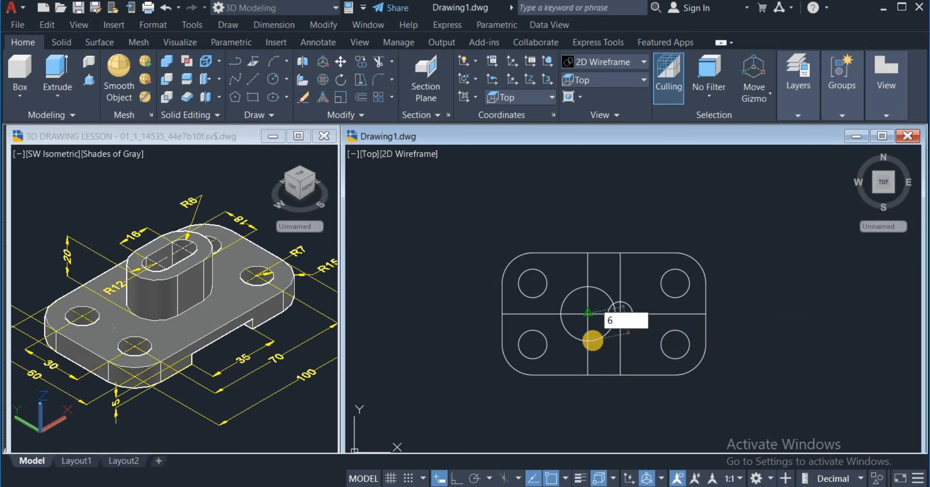
pyautogui.press('Return')
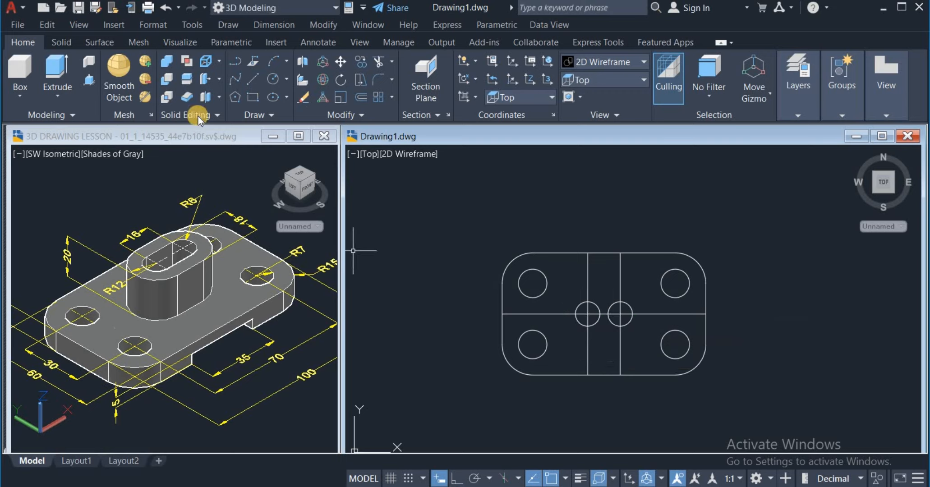
# Step: Draw two horizontal lines joining the upper quadrants and the lower quadrants of the two radius 6 circles
pyautogui.click(259, 77)
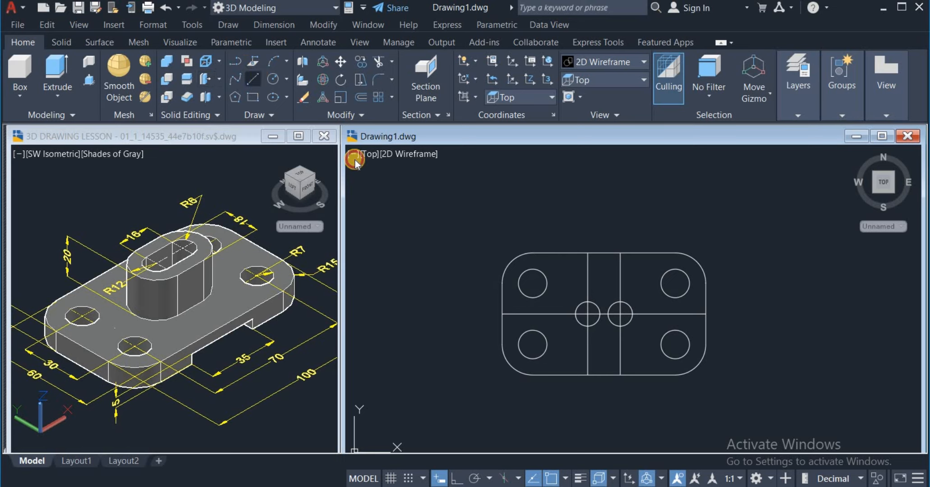
pyautogui.click(588, 301)
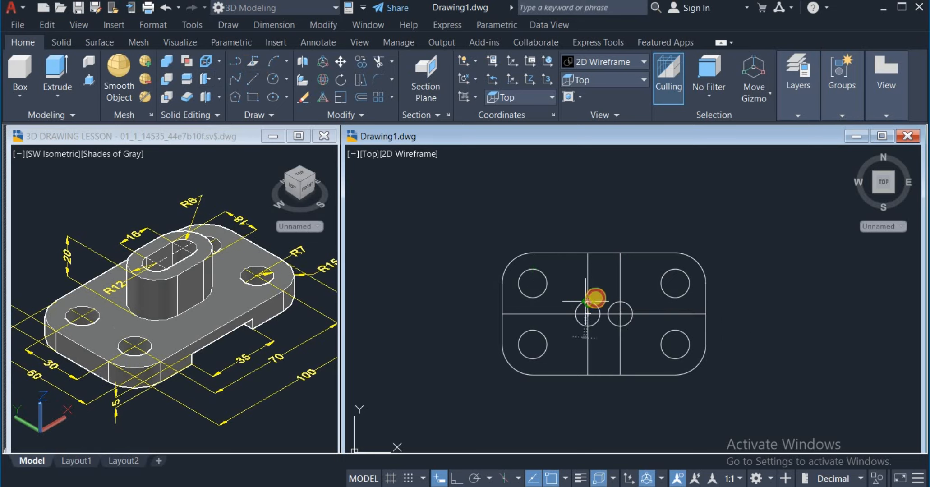
pyautogui.click(620, 302)
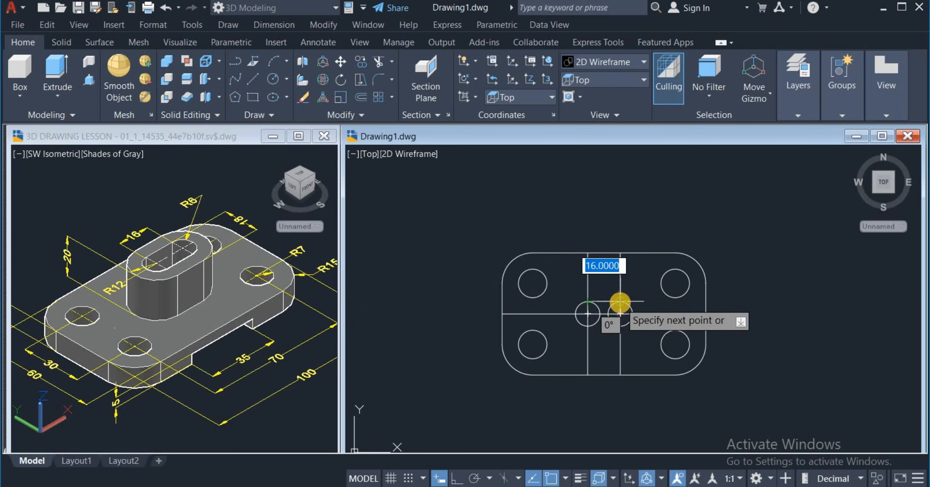
pyautogui.rightClick(629, 286)
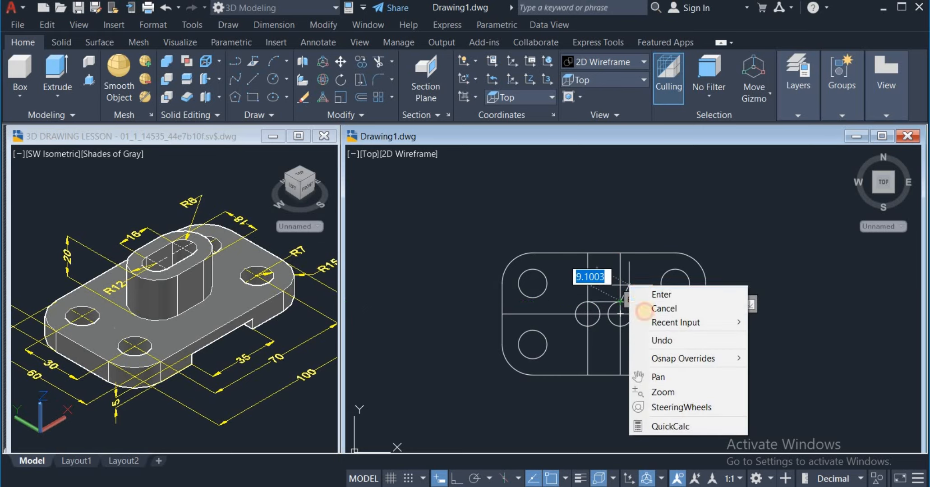
pyautogui.click(646, 307)
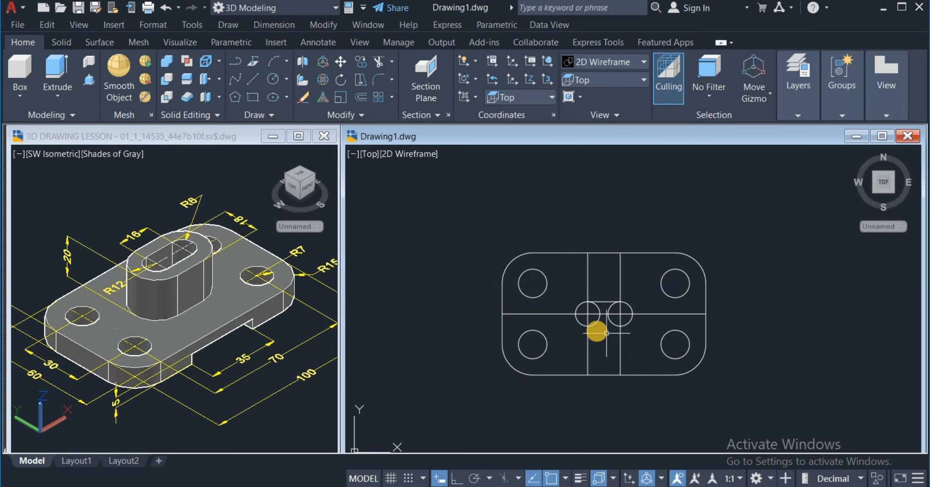
pyautogui.click(253, 80)
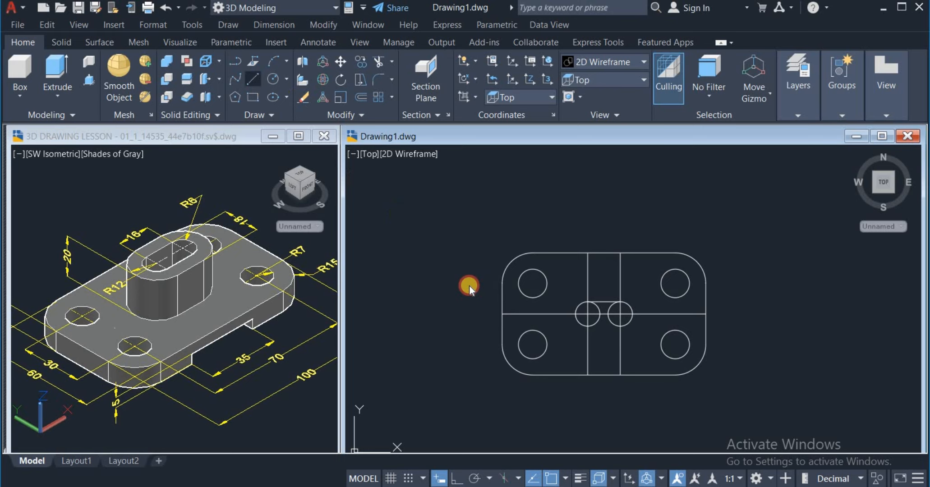
pyautogui.click(587, 329)
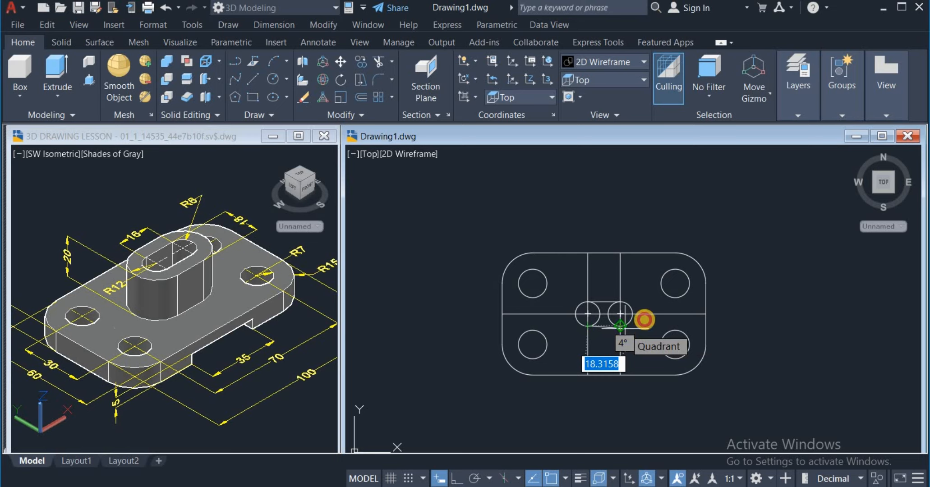
pyautogui.click(644, 319)
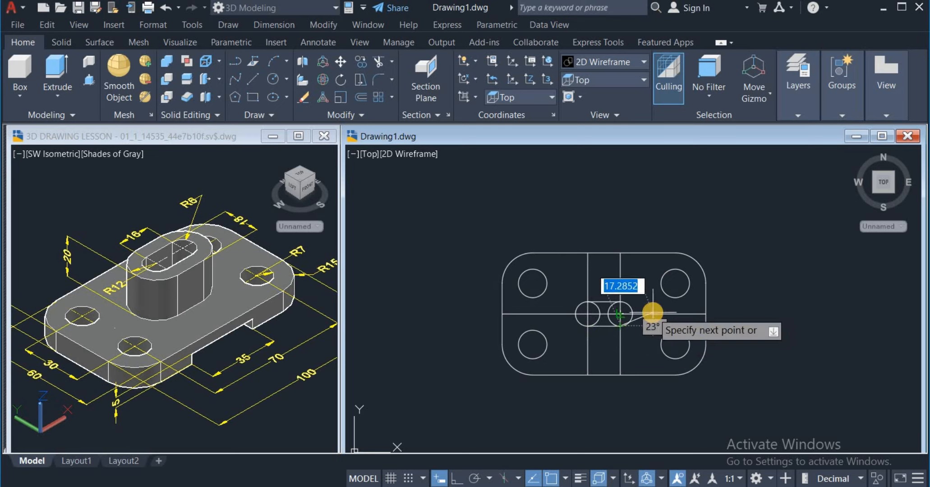
pyautogui.rightClick(724, 255)
pyautogui.click(735, 259)
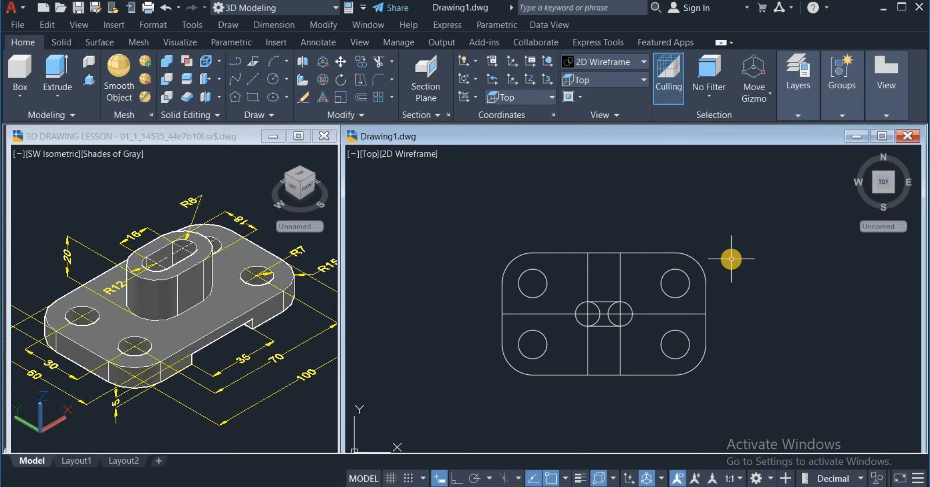
# Step: Trim the inner halves of the two radius 6 circles to leave a closed slot outline
pyautogui.scroll(2, 627, 329)
pyautogui.click(375, 63)
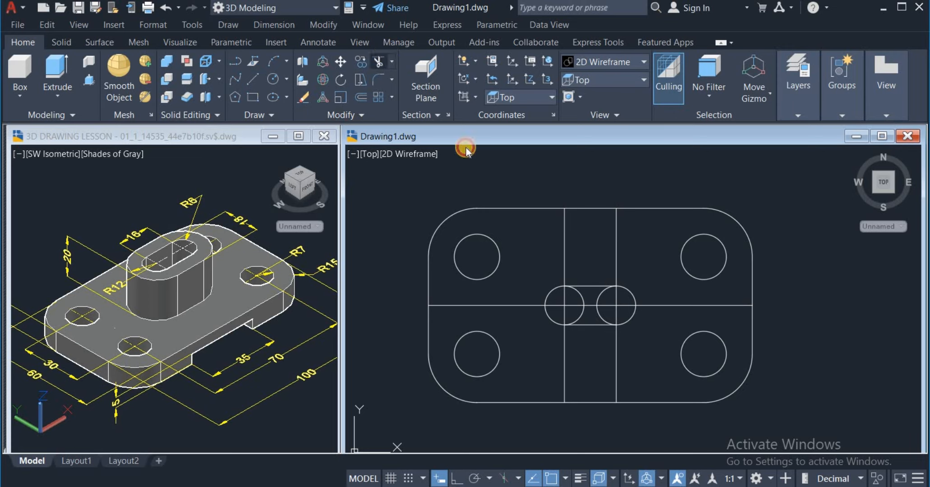
pyautogui.click(605, 297)
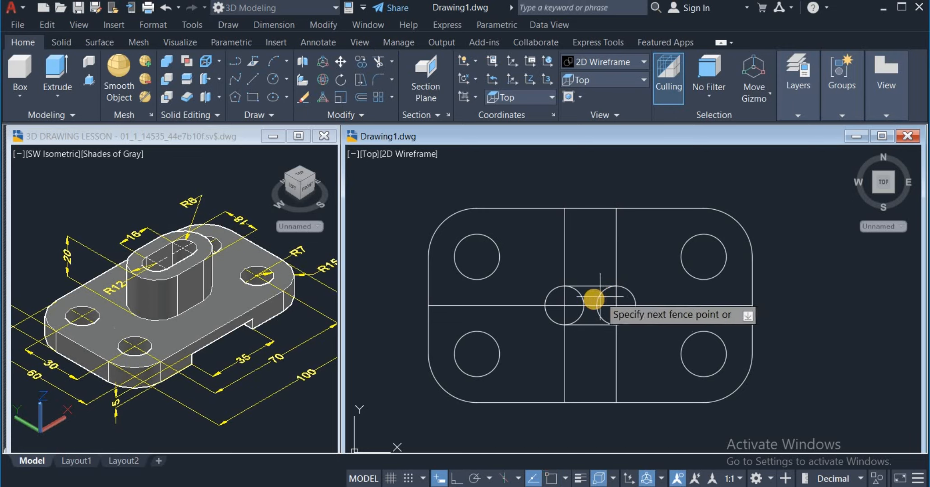
pyautogui.click(579, 301)
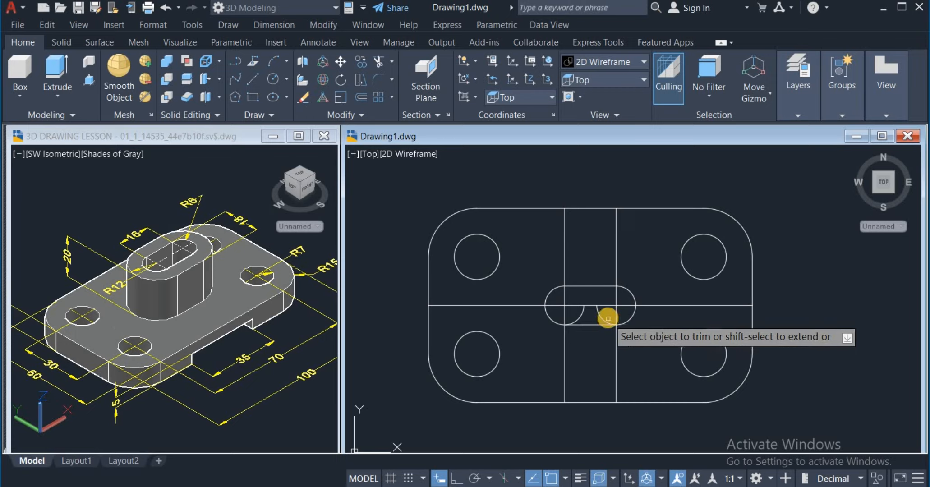
pyautogui.click(609, 317)
pyautogui.press('Return')
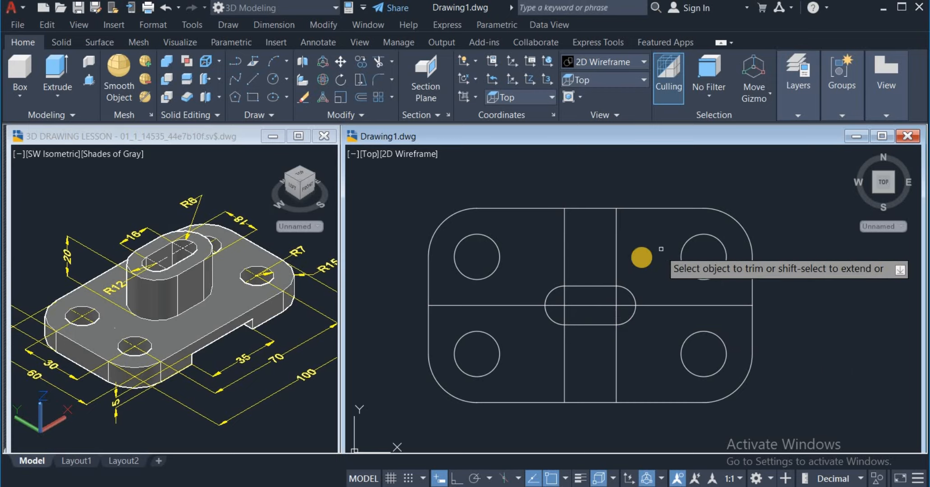
pyautogui.rightClick(643, 262)
pyautogui.click(659, 265)
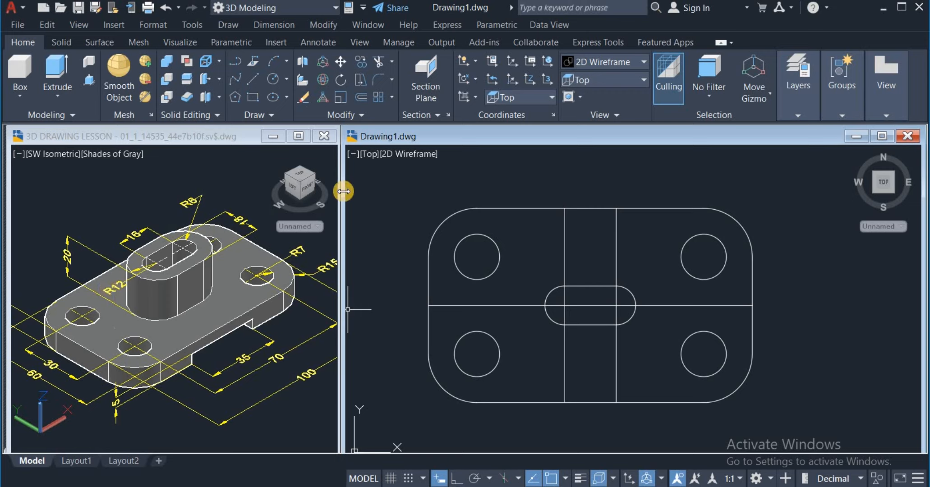
# Step: Draw a circle of radius 12 centred on the slot's left arc centre
pyautogui.click(286, 78)
pyautogui.click(315, 100)
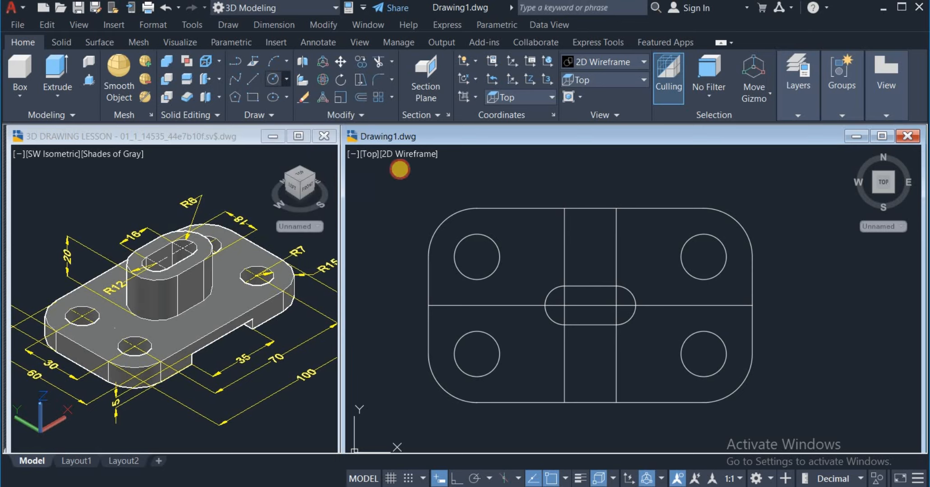
pyautogui.click(564, 305)
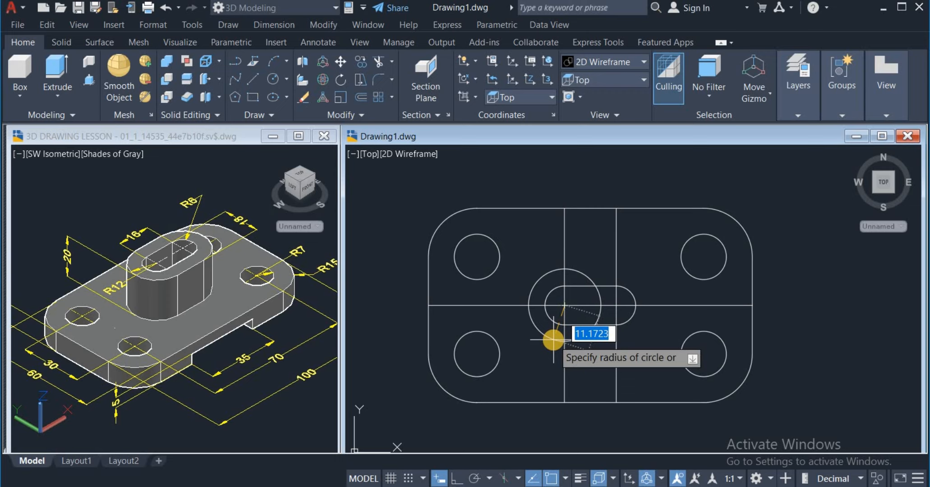
pyautogui.write('1')
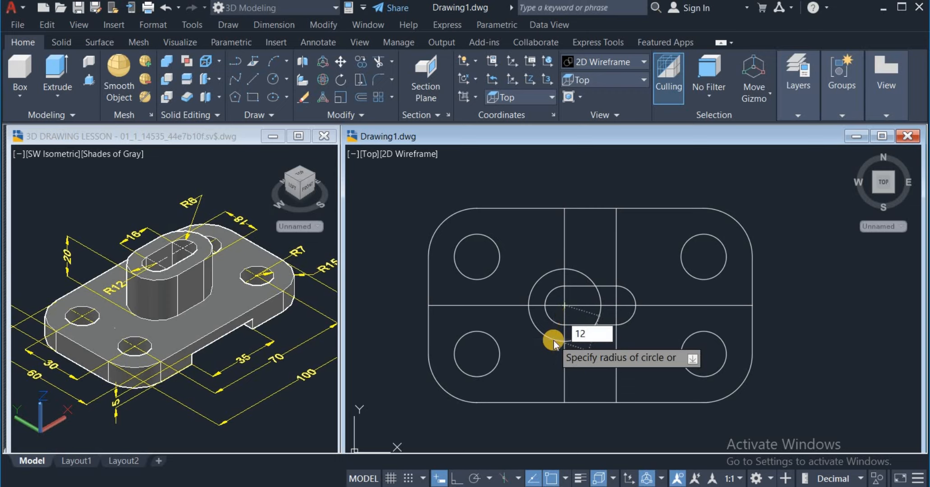
pyautogui.write('2')
pyautogui.press('Return')
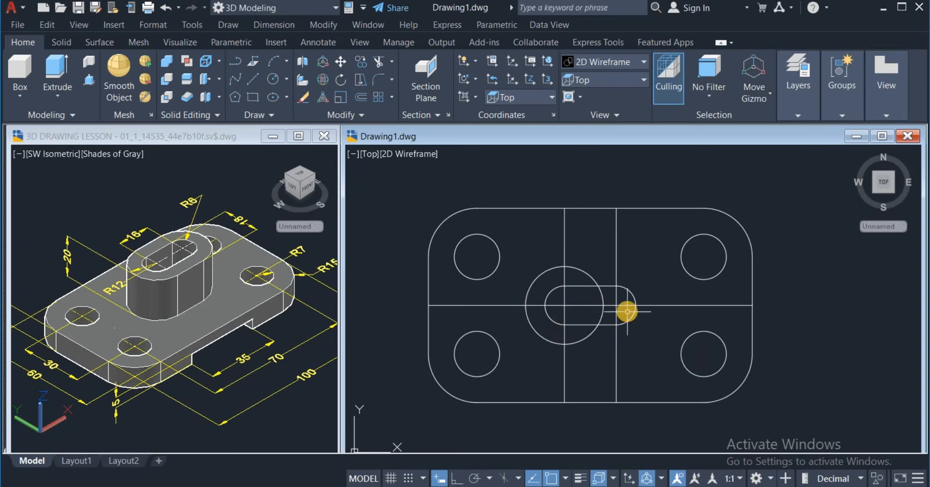
# Step: Draw a circle of radius 12 centred on the slot's right arc centre
pyautogui.click(274, 79)
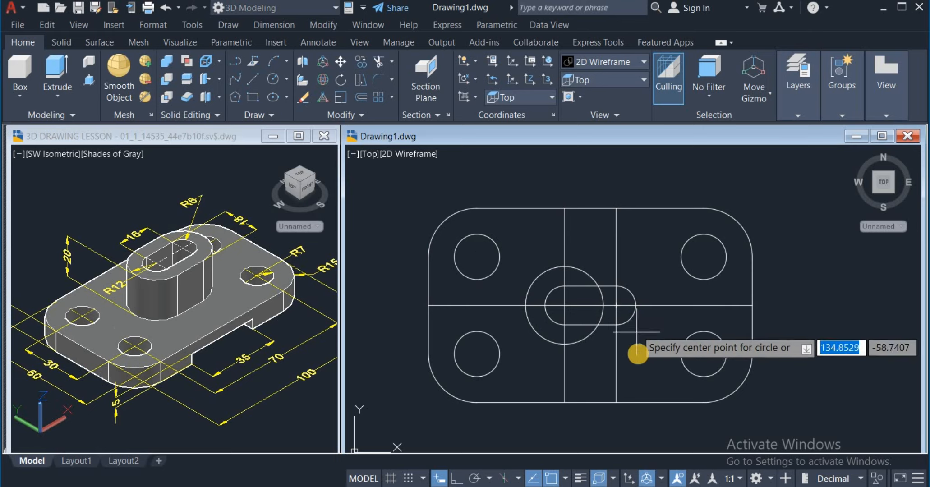
pyautogui.click(616, 305)
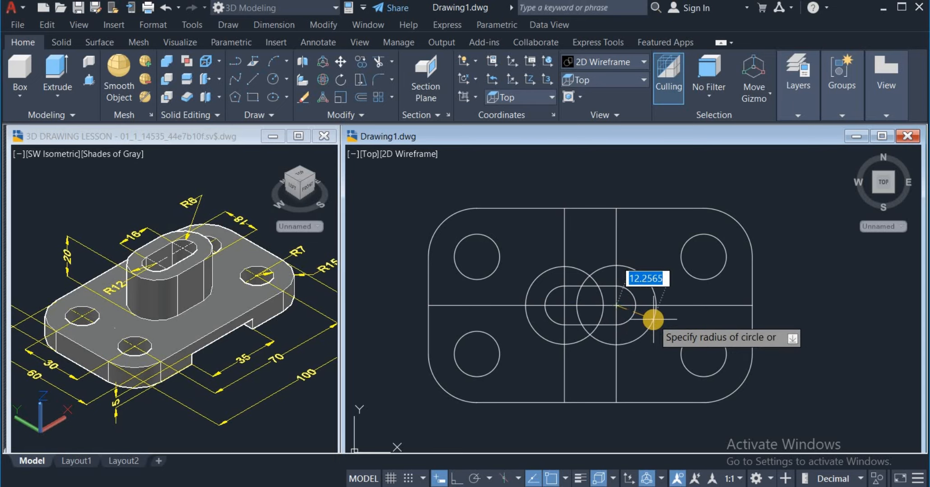
pyautogui.write('12')
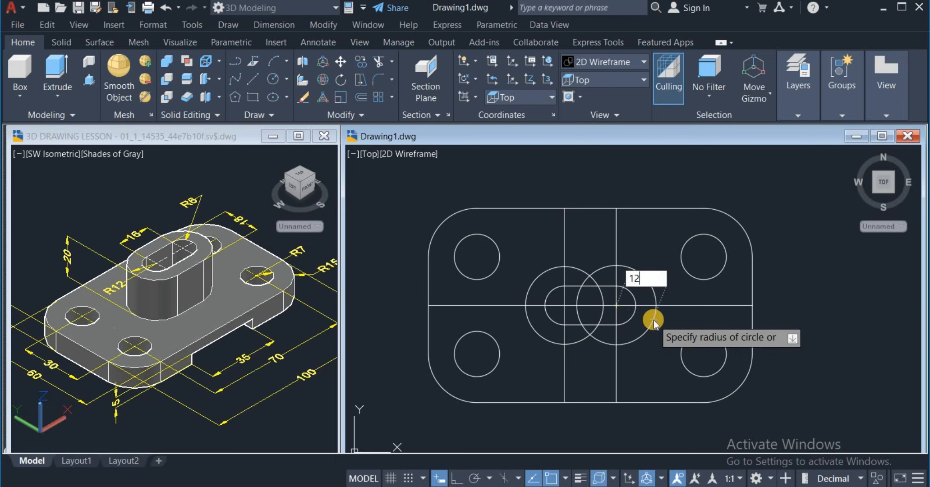
pyautogui.press('Return')
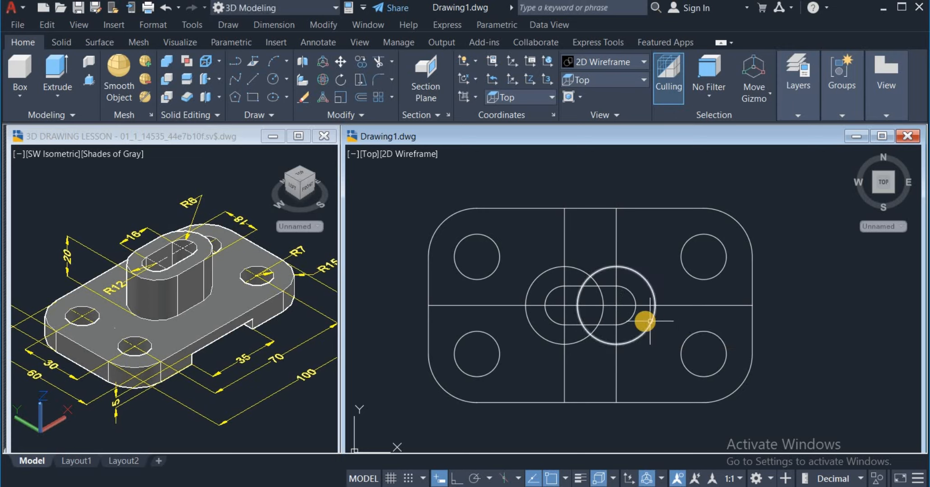
# Step: Draw two horizontal lines joining the upper quadrants and the lower quadrants of the two radius 12 circles
pyautogui.click(256, 79)
pyautogui.click(564, 267)
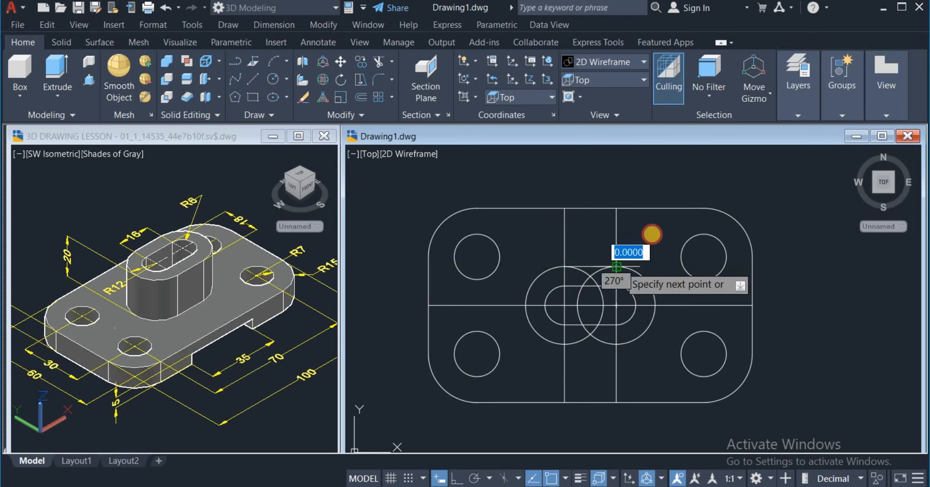
pyautogui.rightClick(651, 239)
pyautogui.click(661, 240)
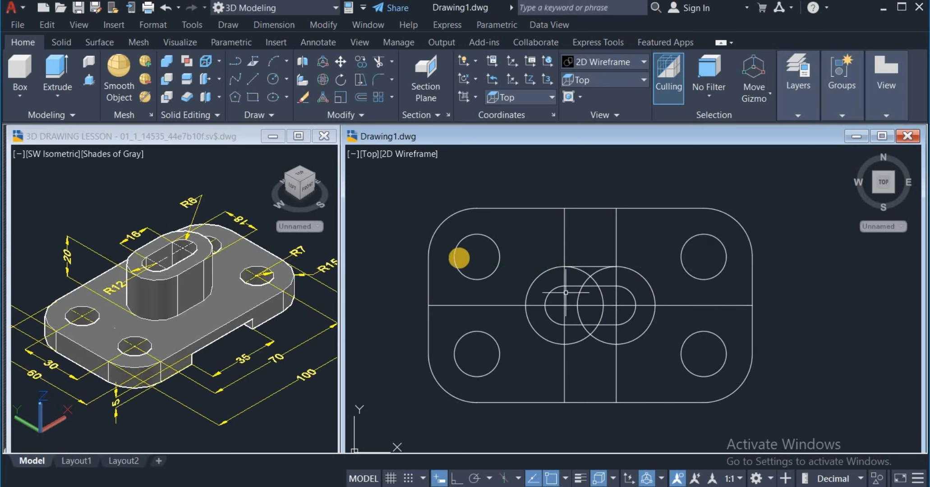
pyautogui.click(257, 79)
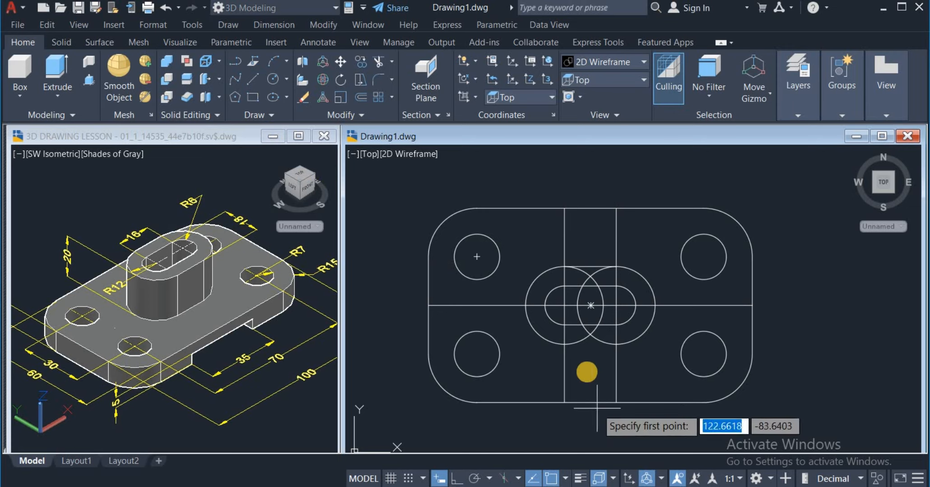
pyautogui.click(565, 344)
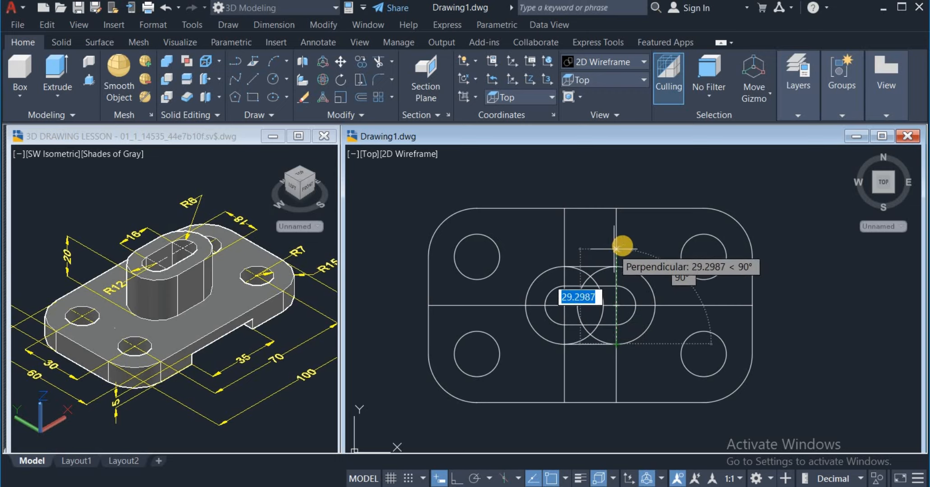
pyautogui.rightClick(636, 250)
pyautogui.click(637, 256)
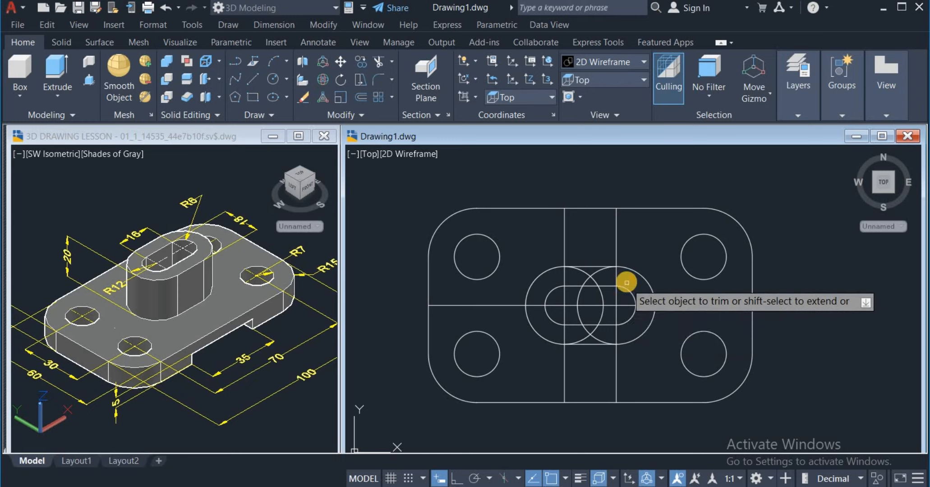
# Step: Trim the inner arcs of the radius 12 circles and the vertical line segments lying inside the boss outline and slot
pyautogui.moveTo(627, 282); pyautogui.dragTo(553, 279)
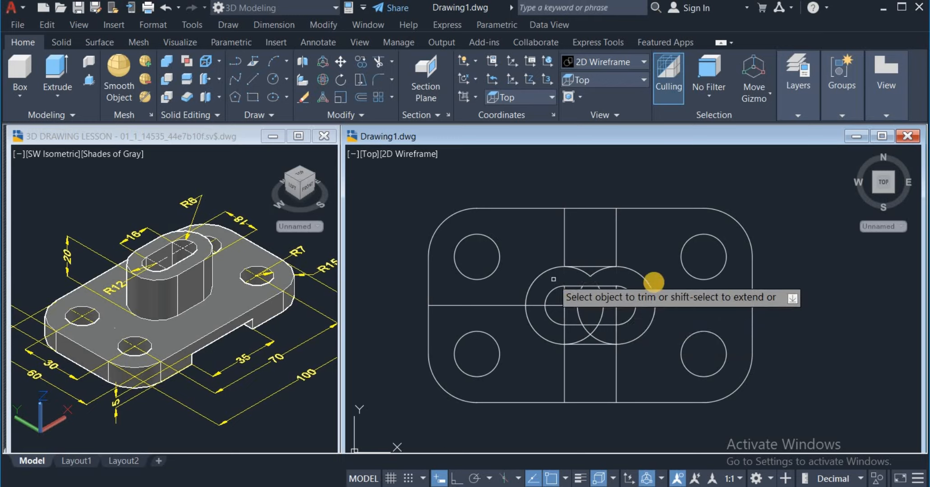
pyautogui.moveTo(616, 273)
pyautogui.mouseDown()
pyautogui.moveTo(570, 274)
pyautogui.moveTo(569, 284)
pyautogui.mouseUp()
pyautogui.moveTo(625, 333); pyautogui.dragTo(554, 331)
pyautogui.moveTo(622, 339); pyautogui.dragTo(569, 333)
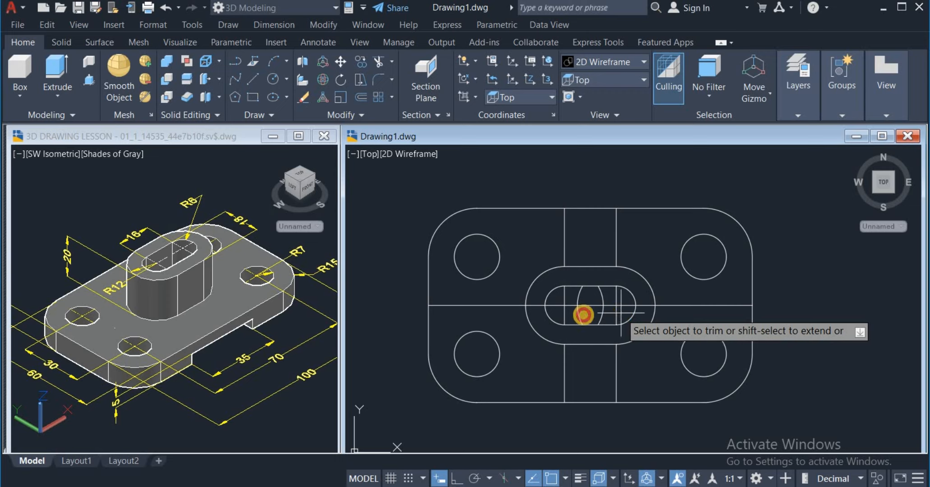
pyautogui.moveTo(621, 312); pyautogui.dragTo(555, 315)
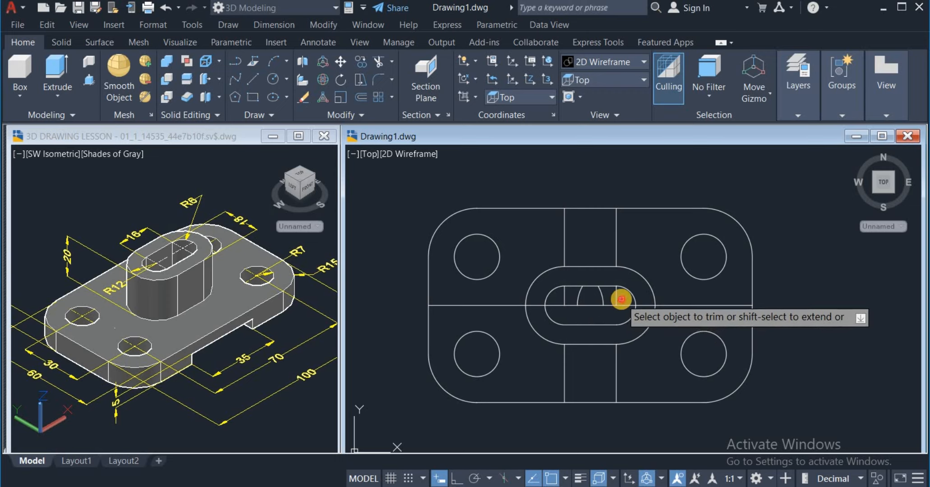
pyautogui.moveTo(621, 299); pyautogui.dragTo(561, 297)
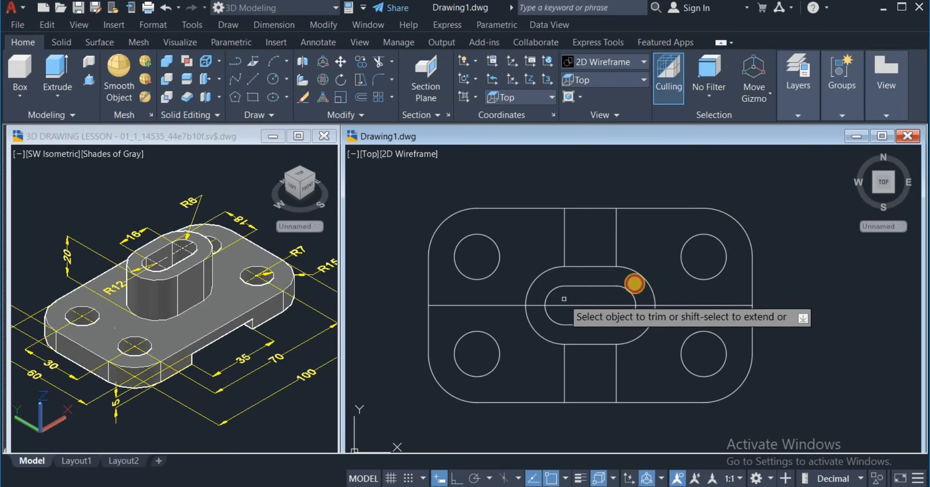
# Step: Finish trimming and erase the horizontal centre line and the four remaining vertical line segments around the boss outline
pyautogui.rightClick(651, 256)
pyautogui.click(658, 262)
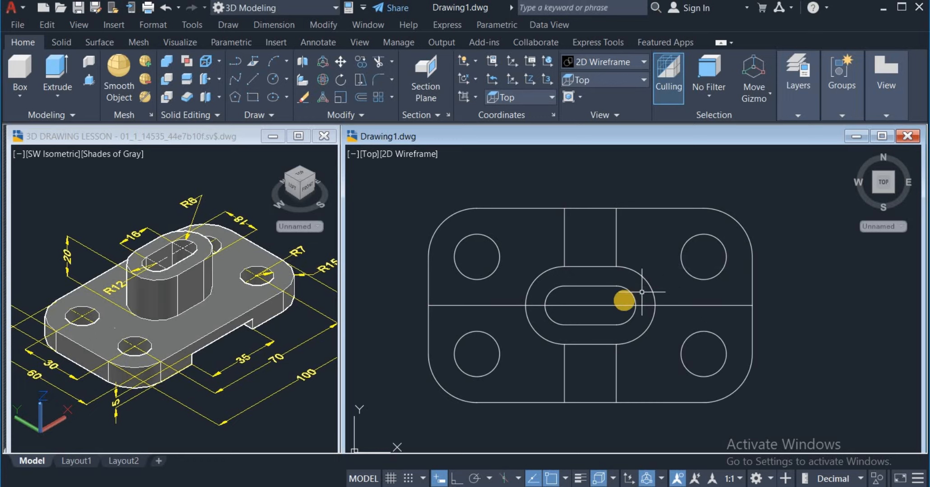
pyautogui.click(617, 304)
pyautogui.click(633, 249)
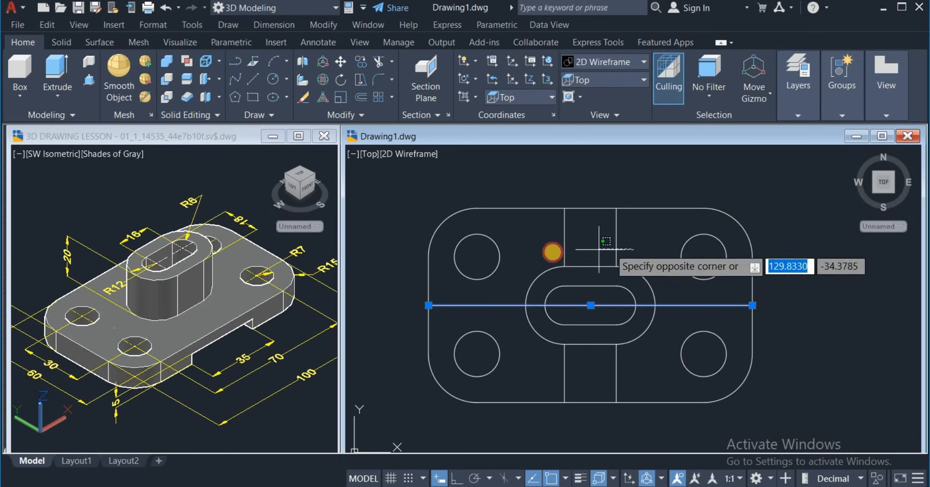
pyautogui.click(545, 251)
pyautogui.click(644, 370)
pyautogui.click(529, 381)
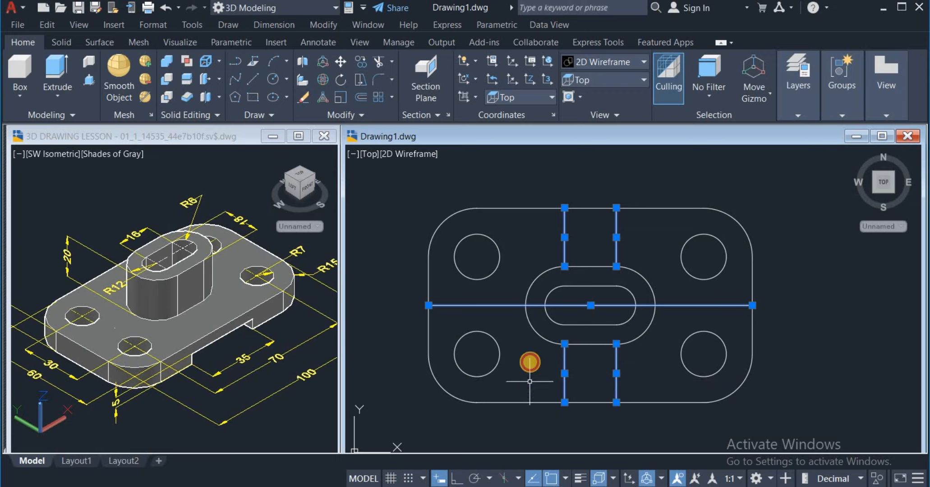
pyautogui.rightClick(529, 361)
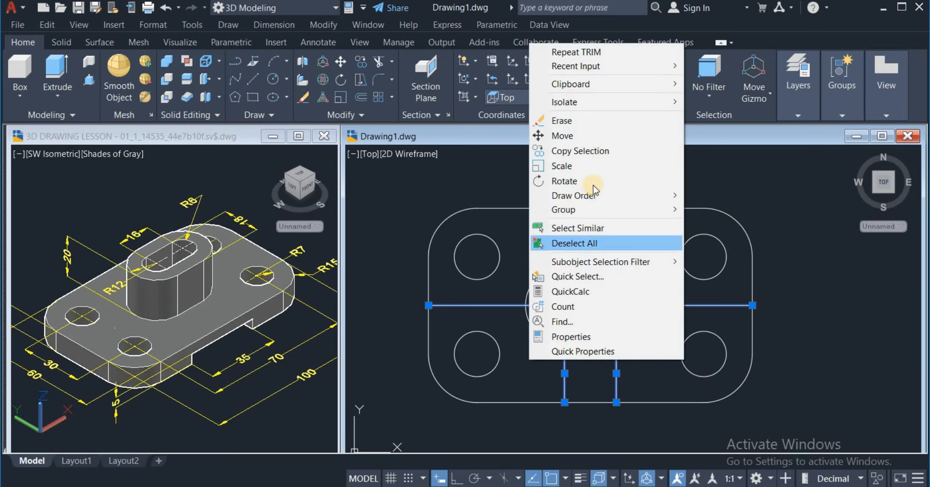
pyautogui.click(600, 119)
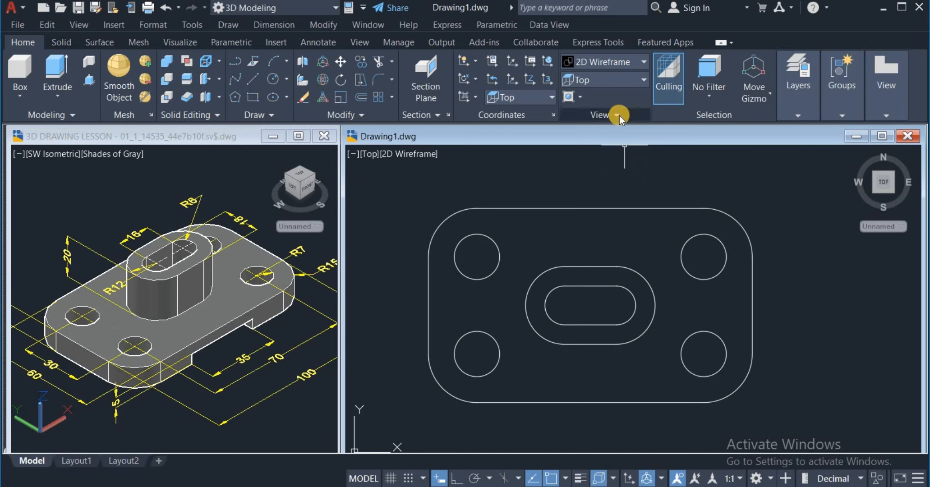
# Step: In the SW Isometric view, extrude the plate outline and the four corner circles downward by 10
pyautogui.click(643, 80)
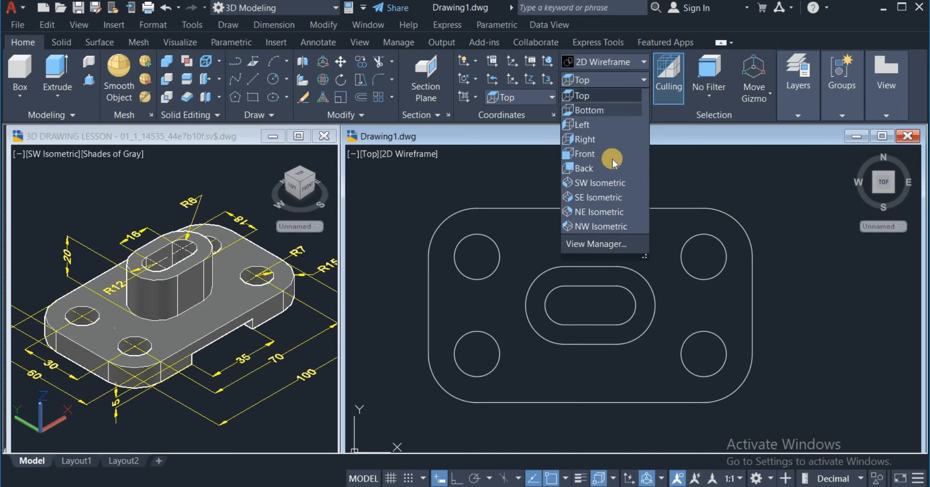
pyautogui.click(601, 183)
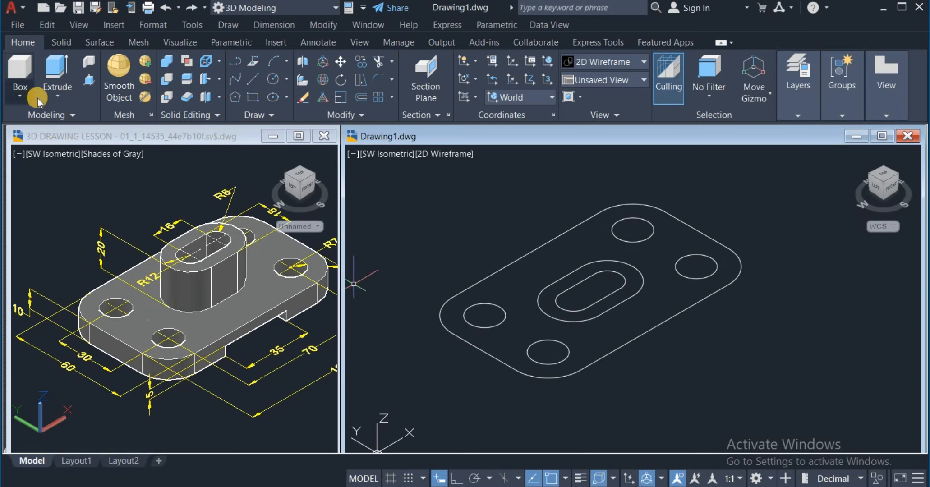
pyautogui.click(58, 73)
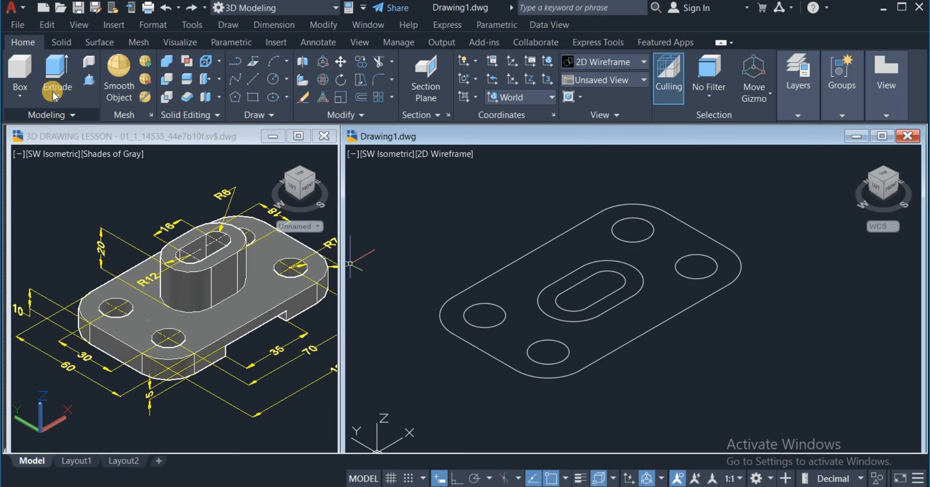
pyautogui.click(58, 67)
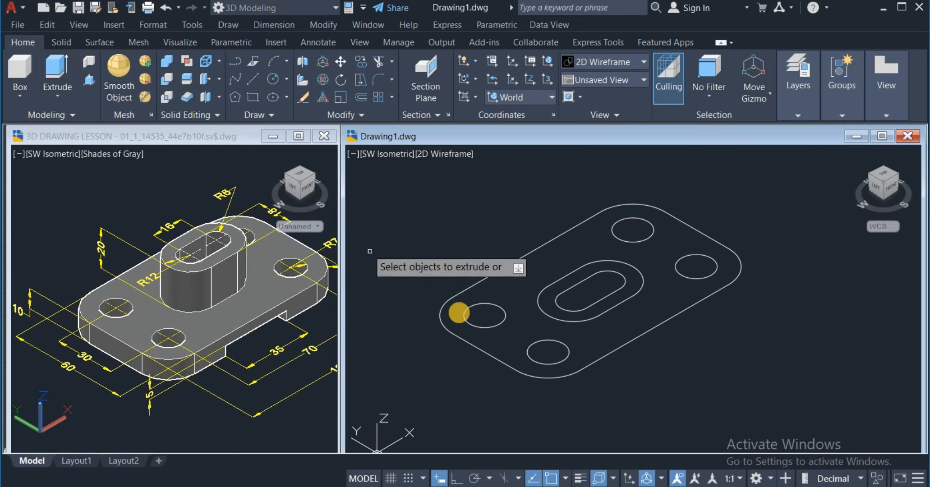
pyautogui.click(563, 350)
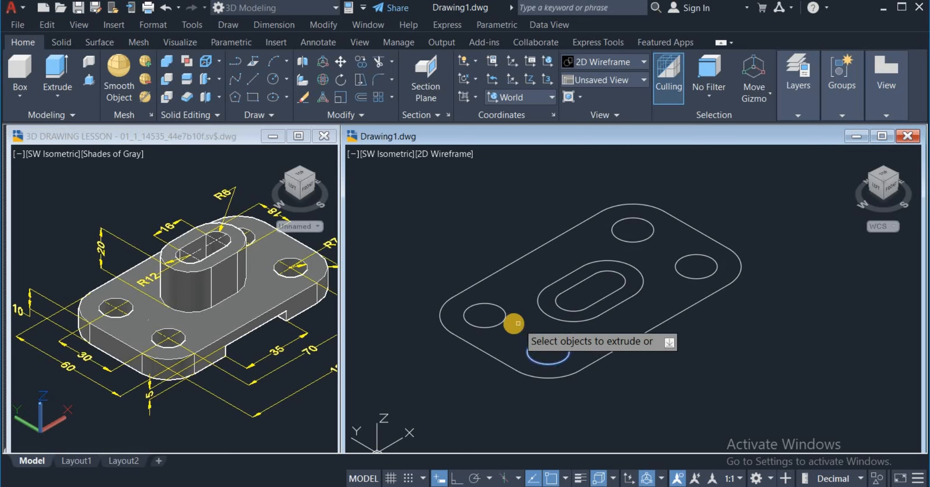
pyautogui.click(497, 323)
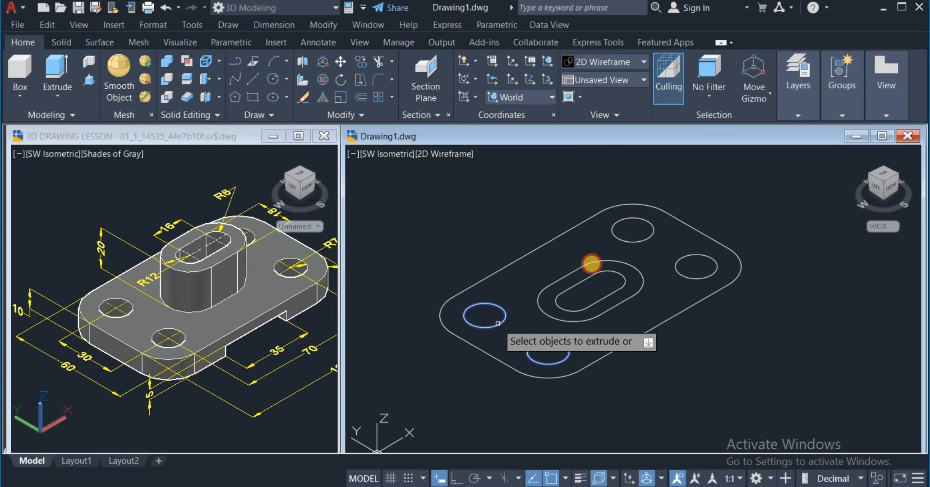
pyautogui.click(632, 243)
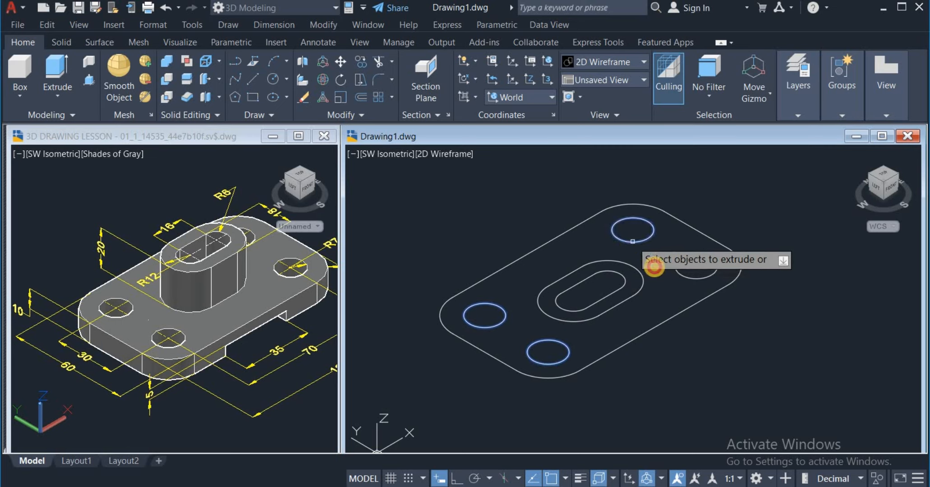
pyautogui.click(685, 278)
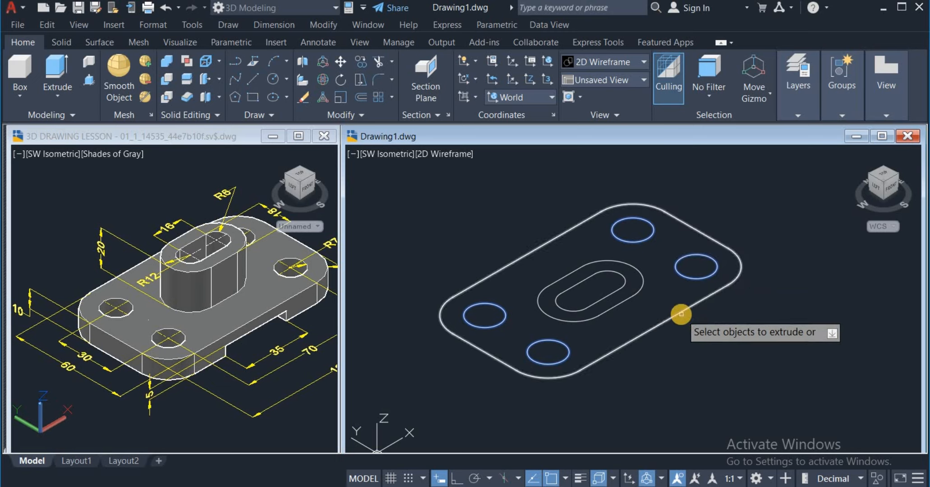
pyautogui.click(681, 317)
pyautogui.rightClick(697, 321)
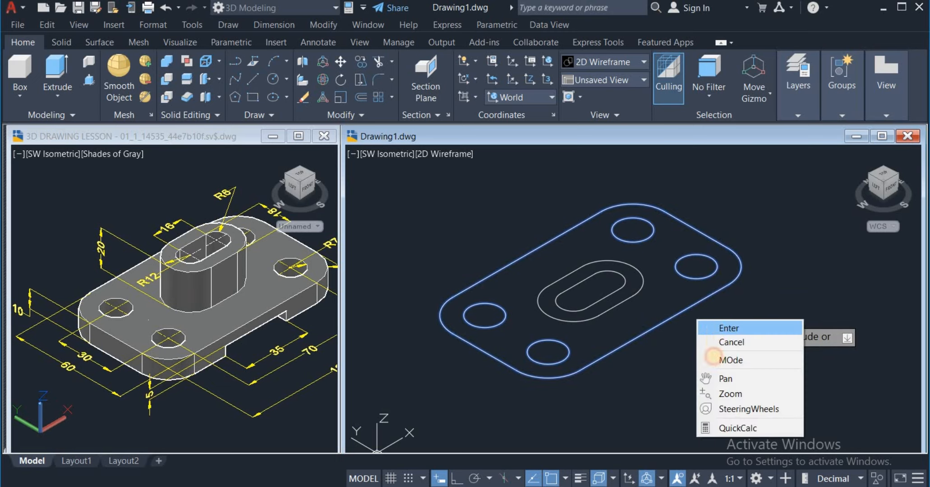
pyautogui.click(716, 329)
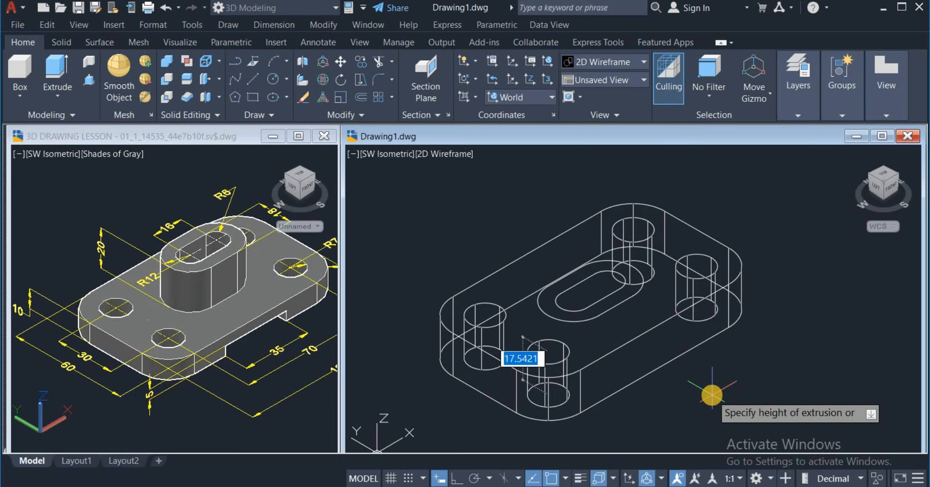
pyautogui.press('Return')
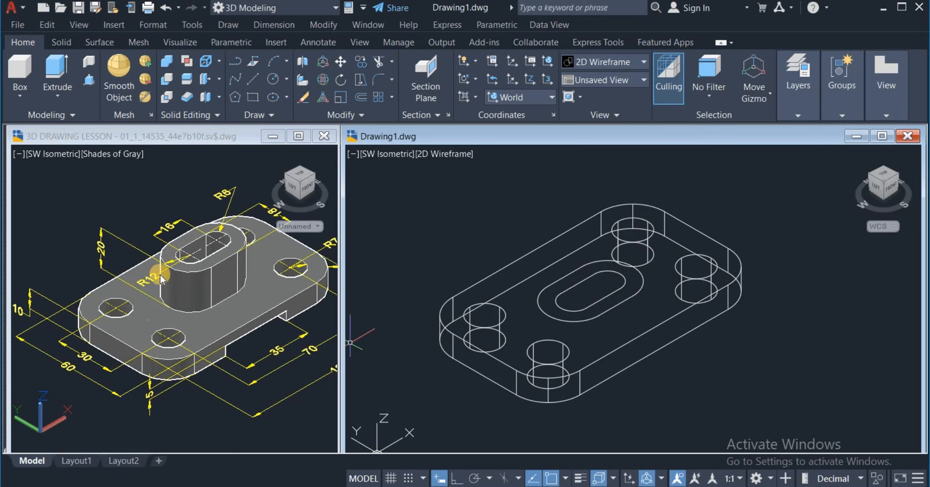
# Step: Extrude the boss and slot profiles upward by 20 and set the visual style to Shades of Gray
pyautogui.click(57, 70)
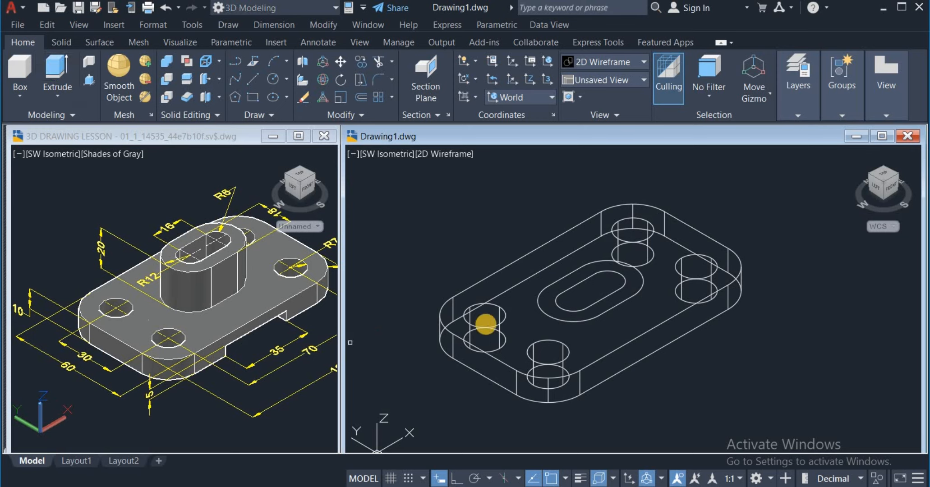
pyautogui.click(574, 316)
pyautogui.rightClick(528, 210)
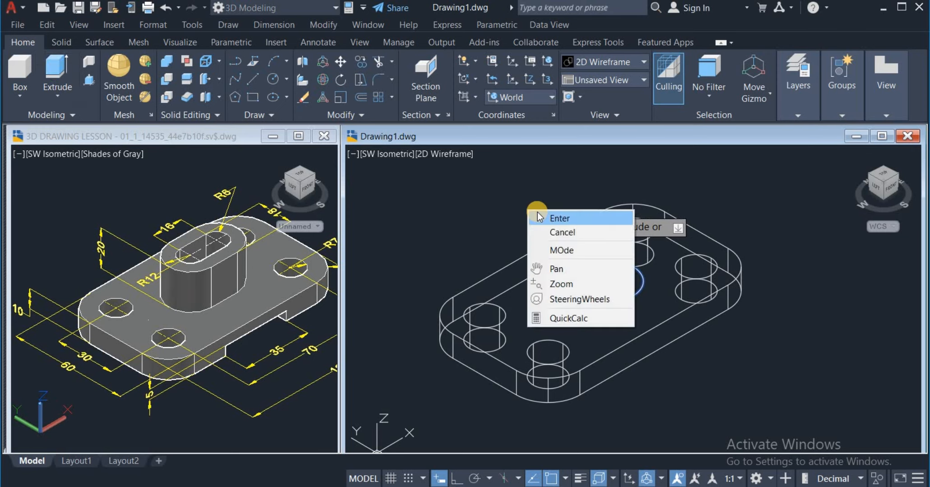
pyautogui.click(538, 217)
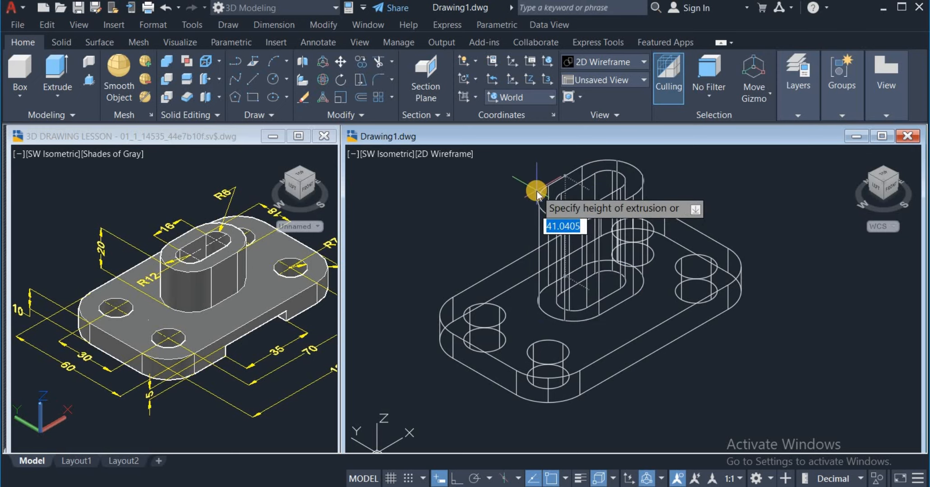
pyautogui.write('20')
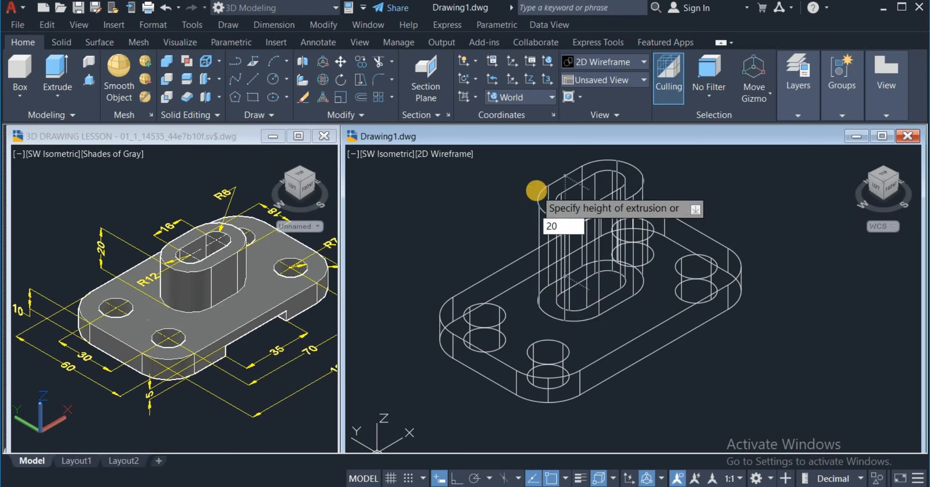
pyautogui.press('Return')
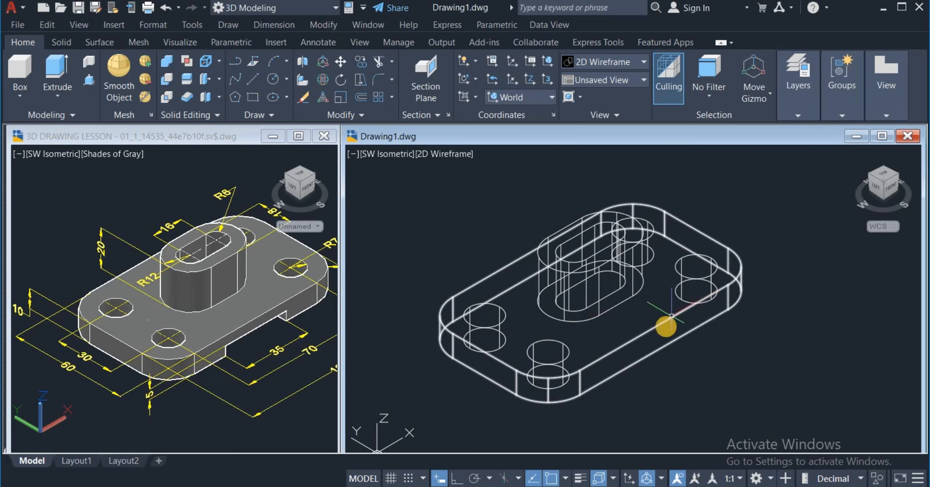
pyautogui.click(601, 64)
pyautogui.click(715, 212)
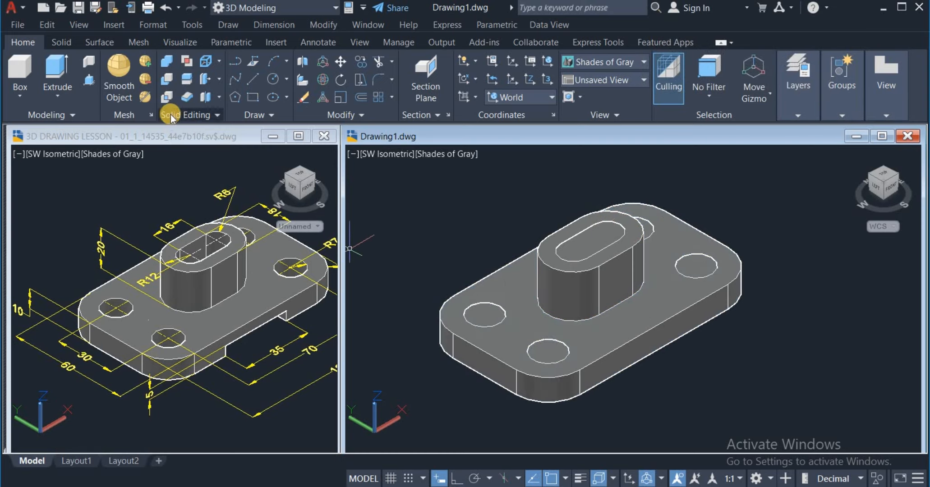
# Step: Subtract the four corner cylinders from the base plate solid
pyautogui.click(171, 77)
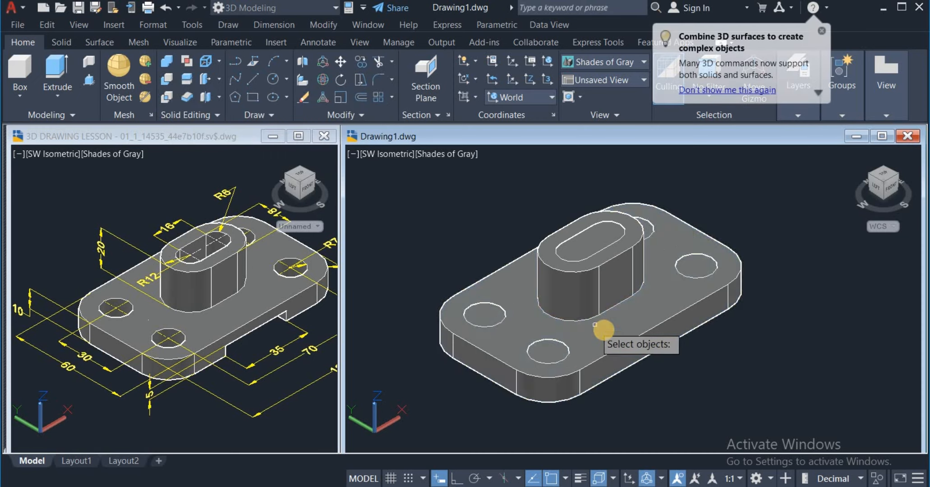
pyautogui.click(620, 322)
pyautogui.press('Return')
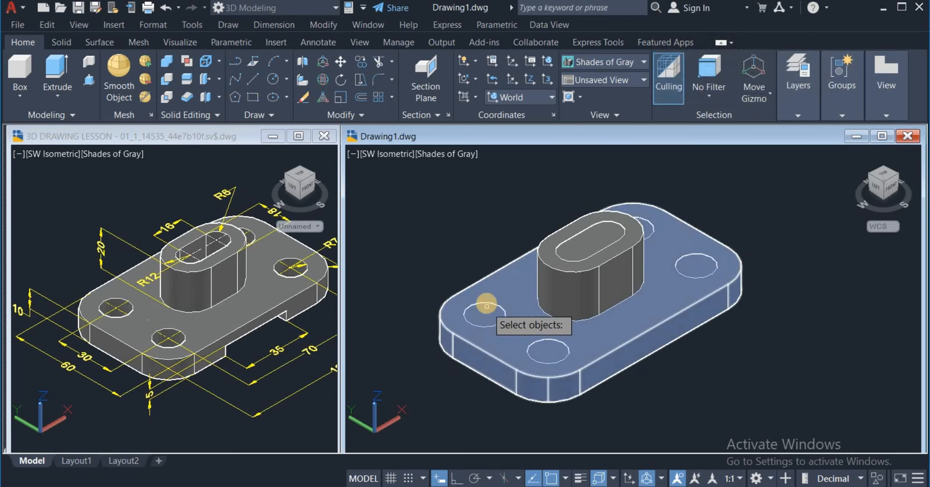
pyautogui.click(545, 341)
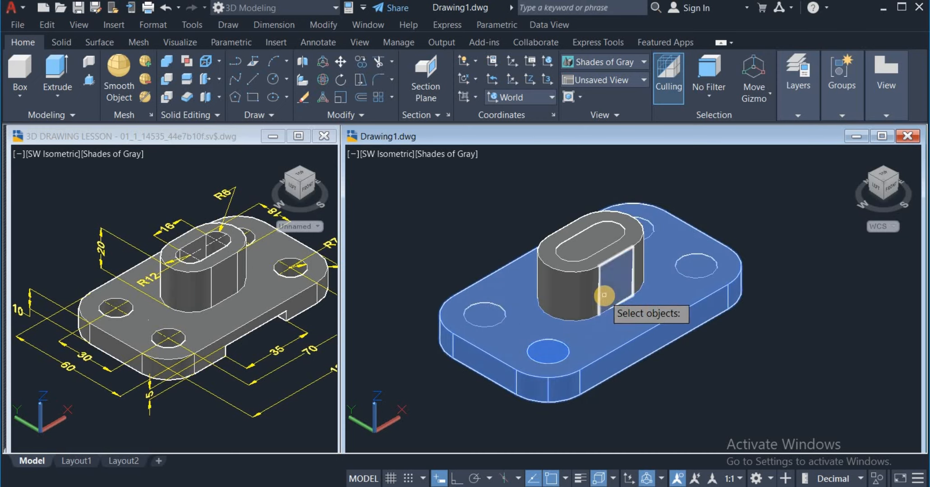
pyautogui.click(490, 304)
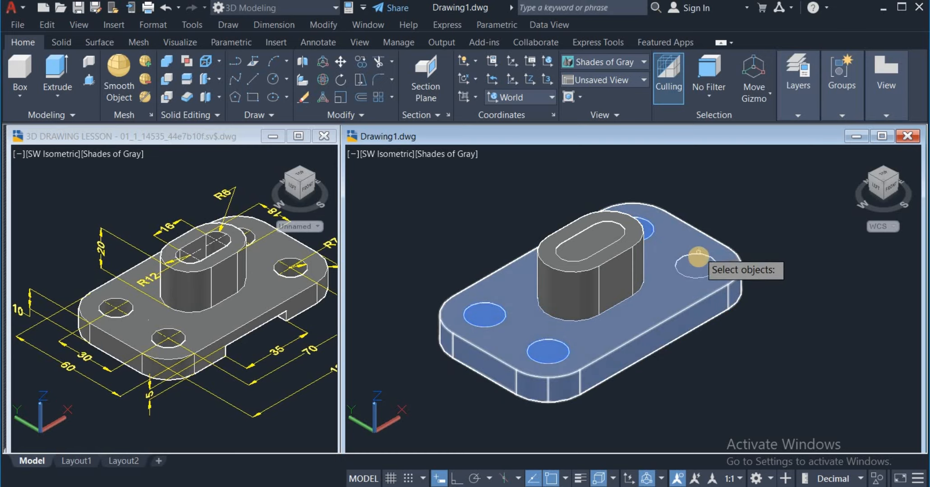
pyautogui.rightClick(727, 220)
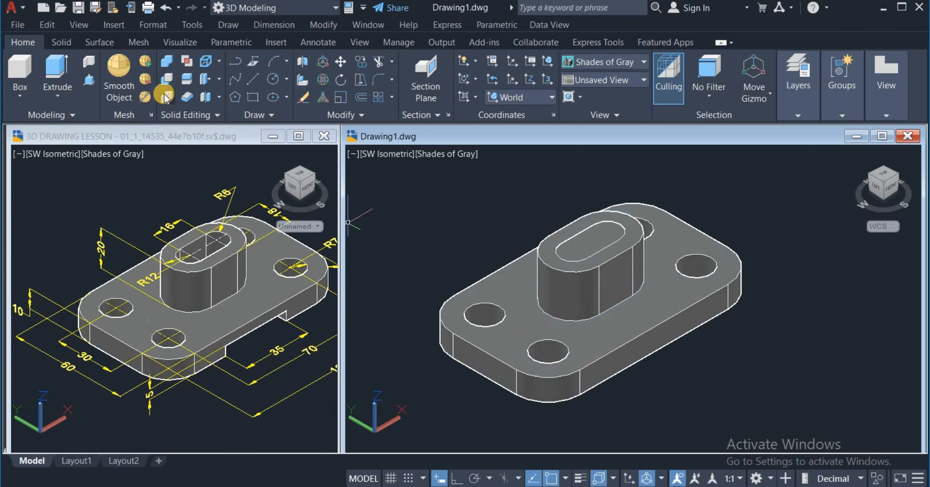
# Step: Subtract the inner slot solid from the boss solid
pyautogui.click(167, 80)
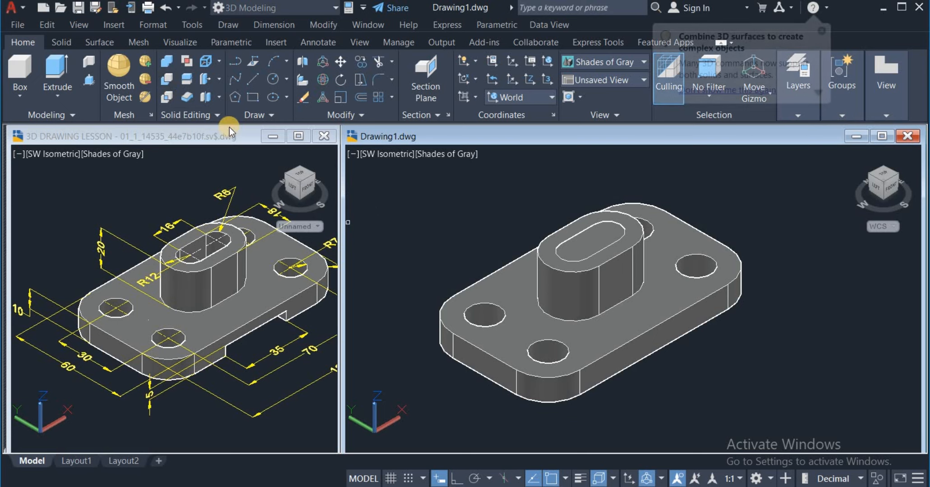
pyautogui.click(557, 305)
pyautogui.rightClick(728, 361)
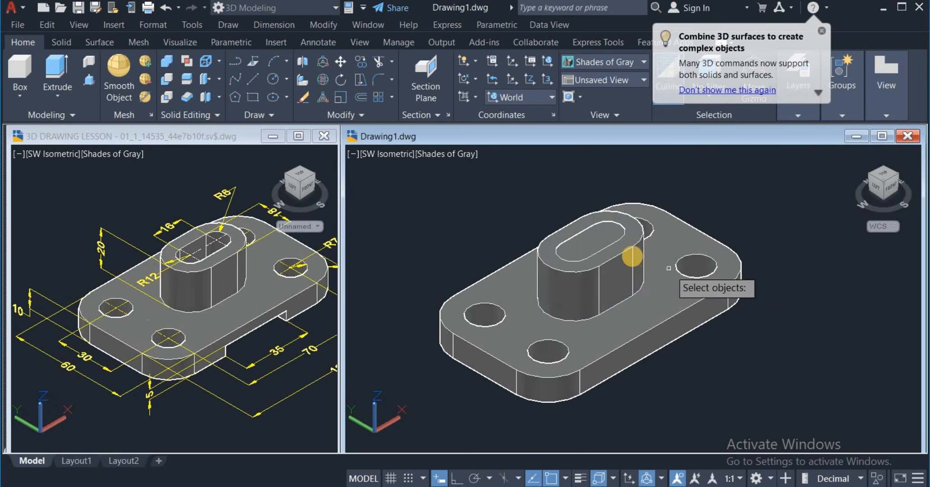
pyautogui.click(587, 254)
pyautogui.rightClick(764, 311)
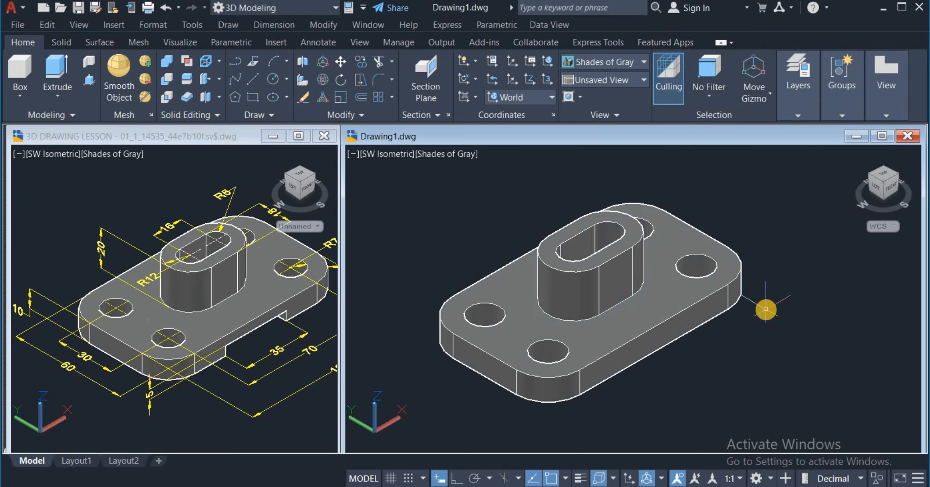
pyautogui.click(592, 246)
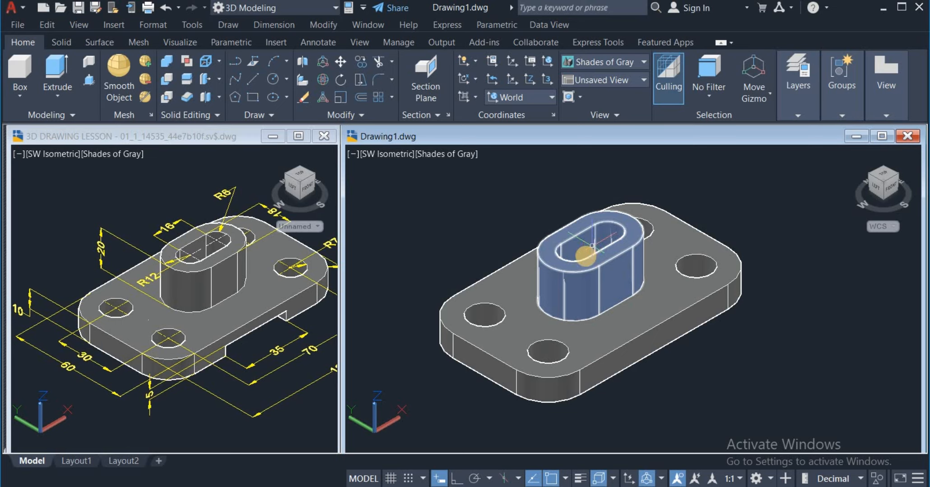
pyautogui.press('Escape')
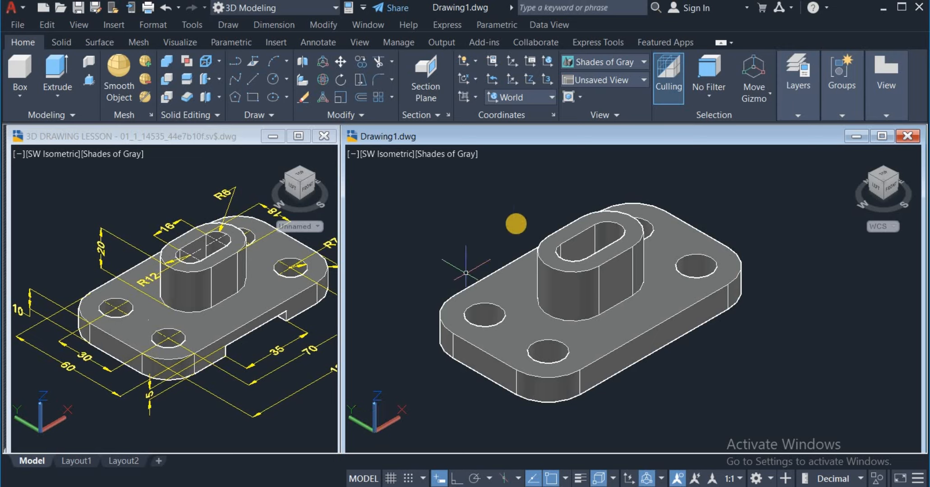
# Step: Align the coordinate system to the Front plane and draw a 35 by 5 rectangle beside the base plate
pyautogui.click(552, 98)
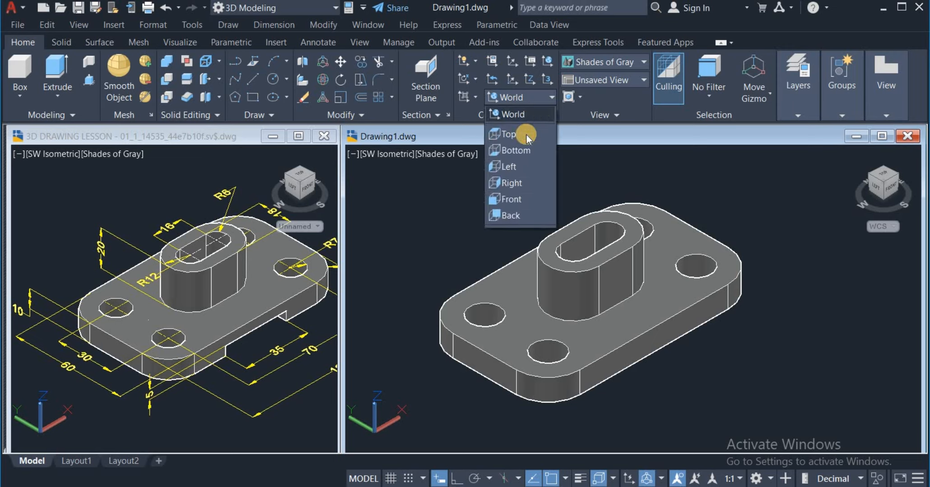
pyautogui.click(523, 203)
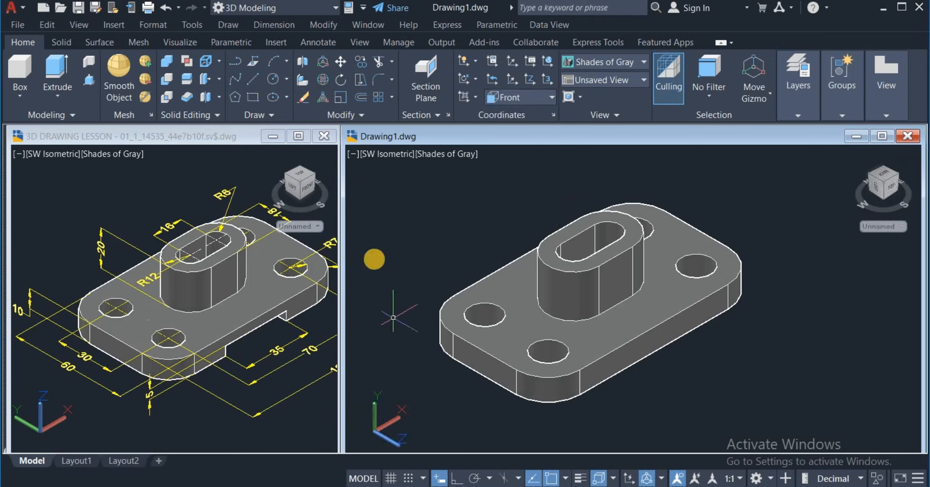
pyautogui.click(252, 97)
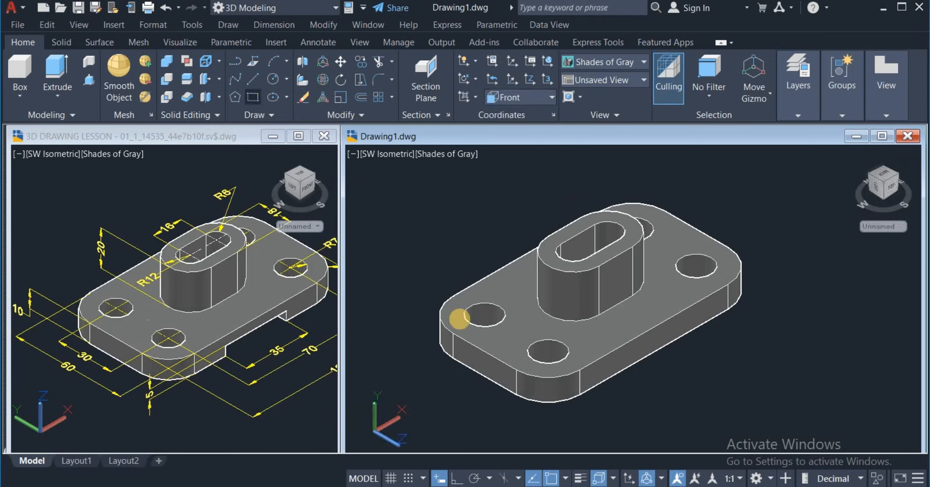
pyautogui.click(684, 386)
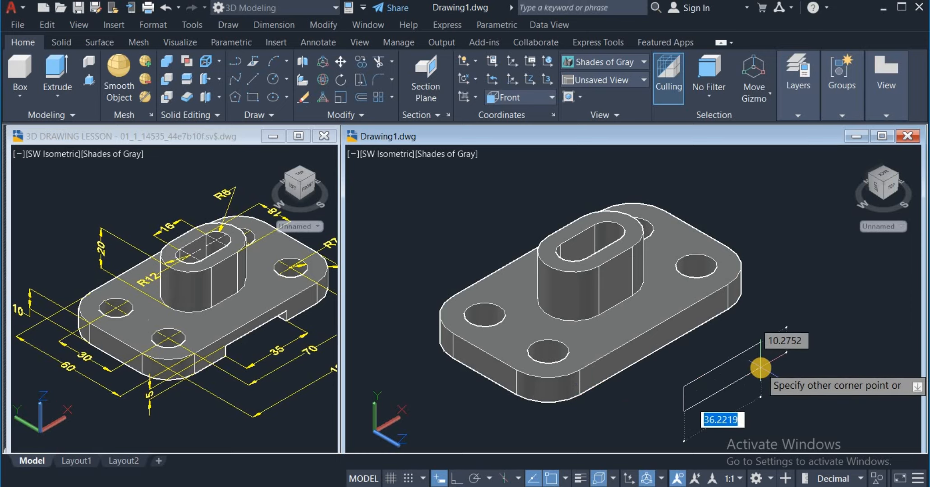
pyautogui.write('35')
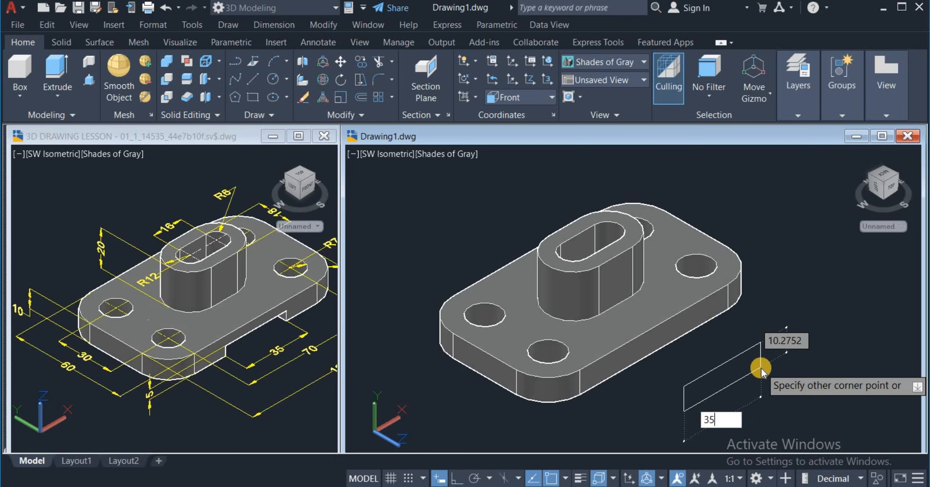
pyautogui.press('Tab')
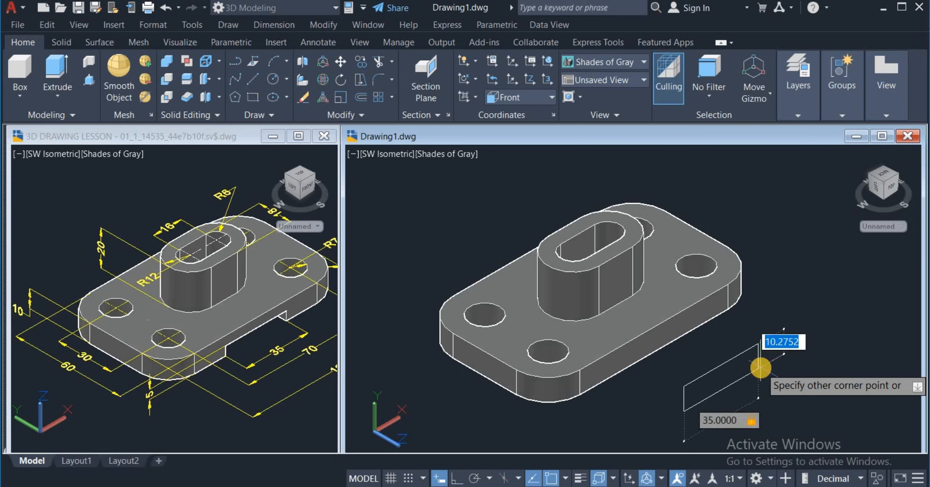
pyautogui.write('5')
pyautogui.press('Return')
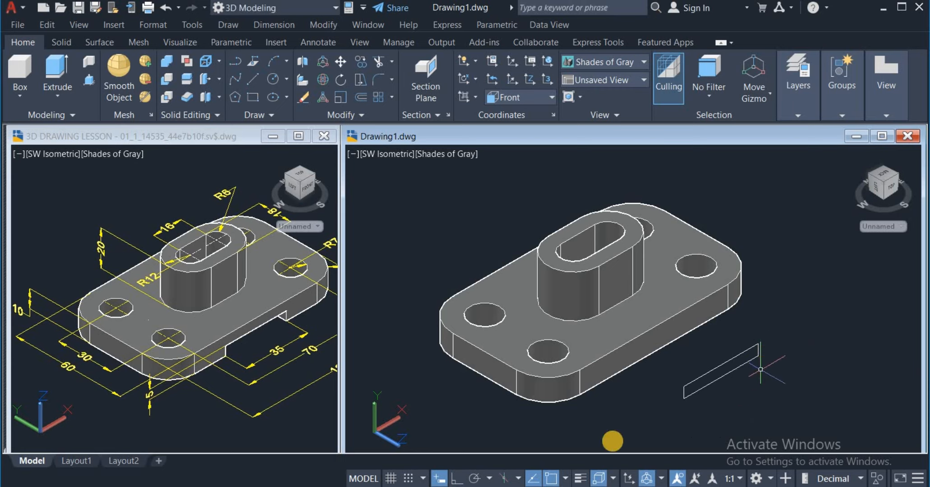
# Step: Move the rectangle by its lower edge's midpoint to the midpoint of the base plate's lower front edge
pyautogui.click(343, 61)
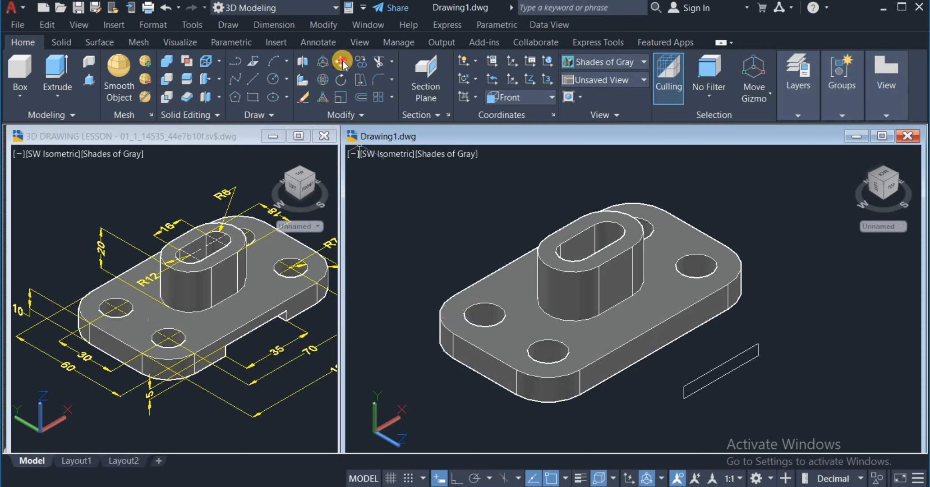
pyautogui.click(714, 386)
pyautogui.press('Return')
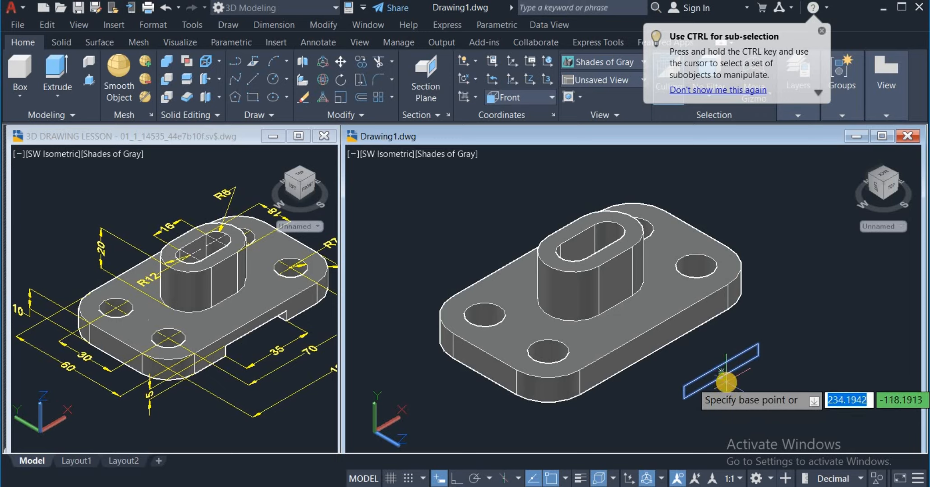
pyautogui.click(722, 374)
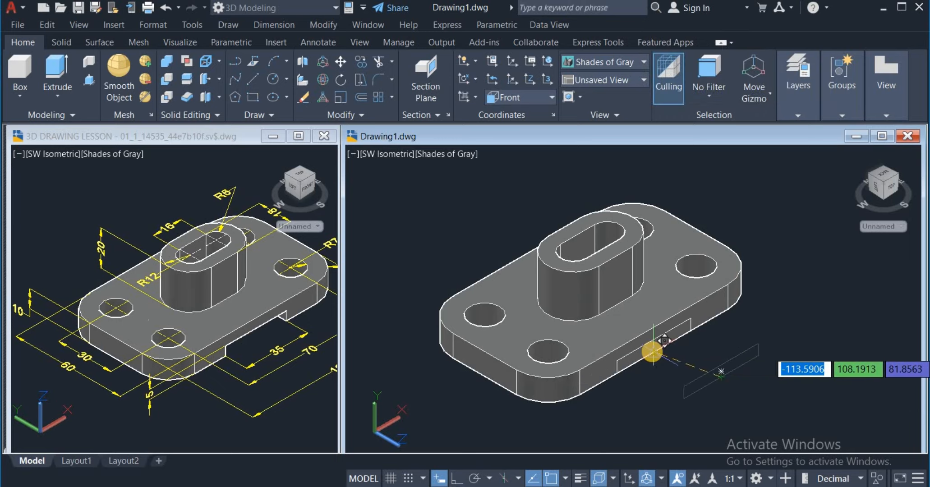
pyautogui.click(652, 352)
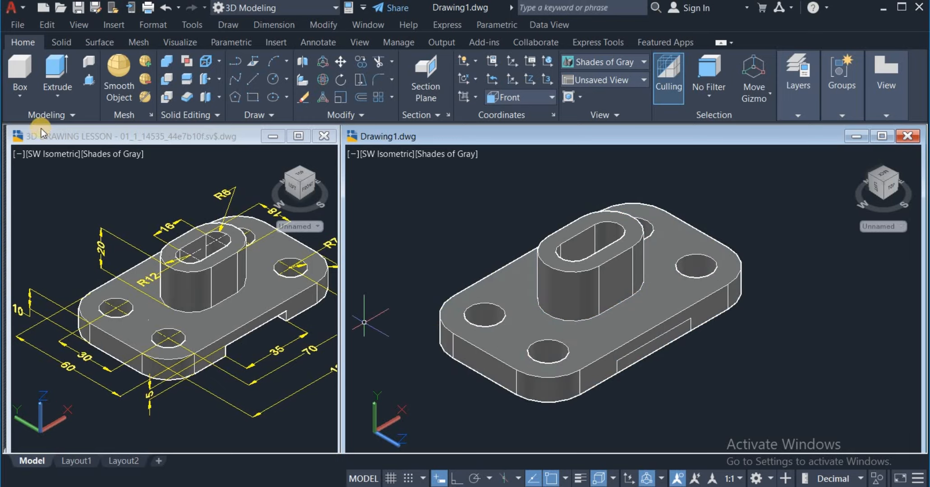
# Step: Extrude the recess rectangle through the full width of the base plate and past its back edge
pyautogui.click(57, 78)
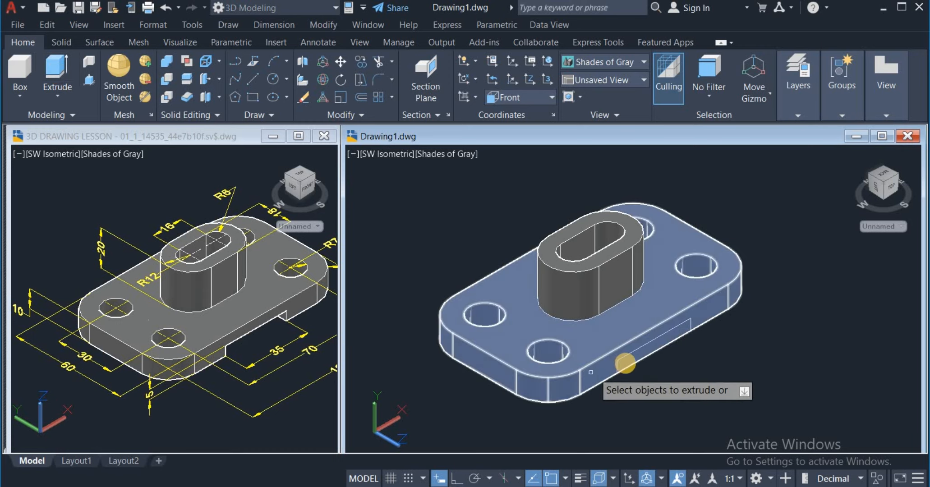
pyautogui.click(630, 353)
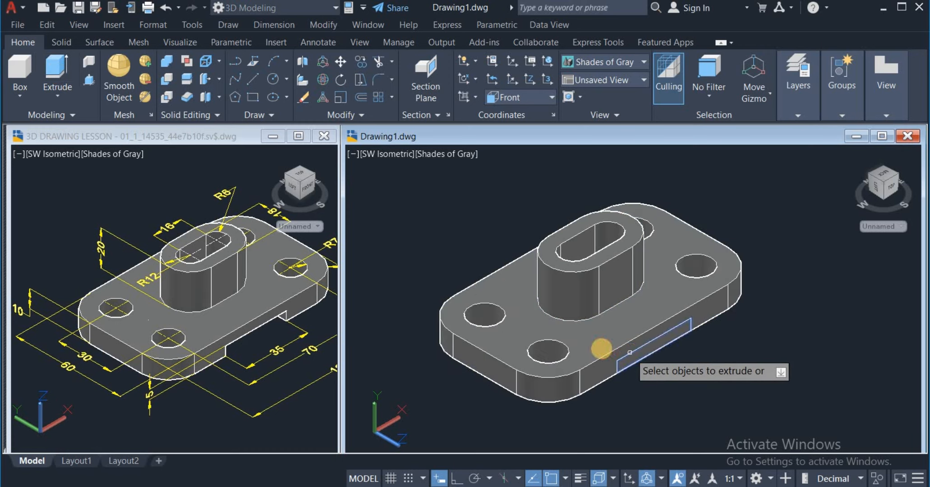
pyautogui.rightClick(667, 378)
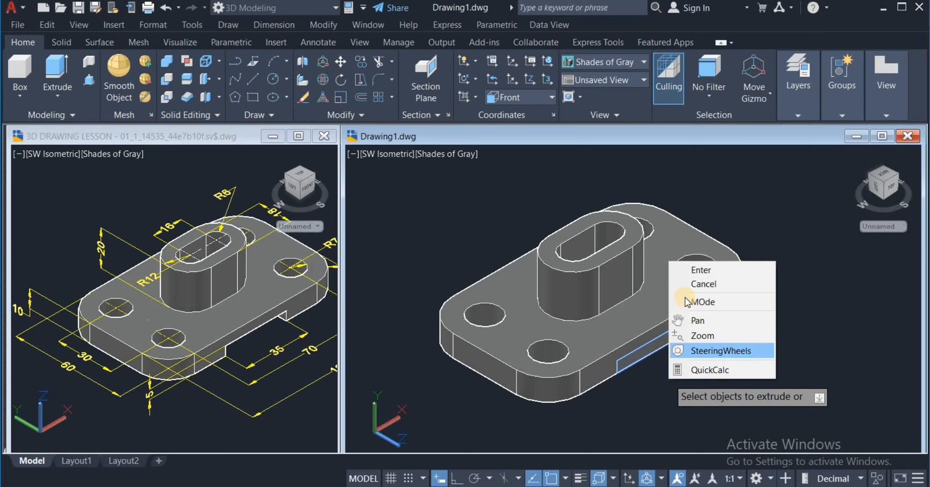
pyautogui.click(693, 271)
pyautogui.click(439, 275)
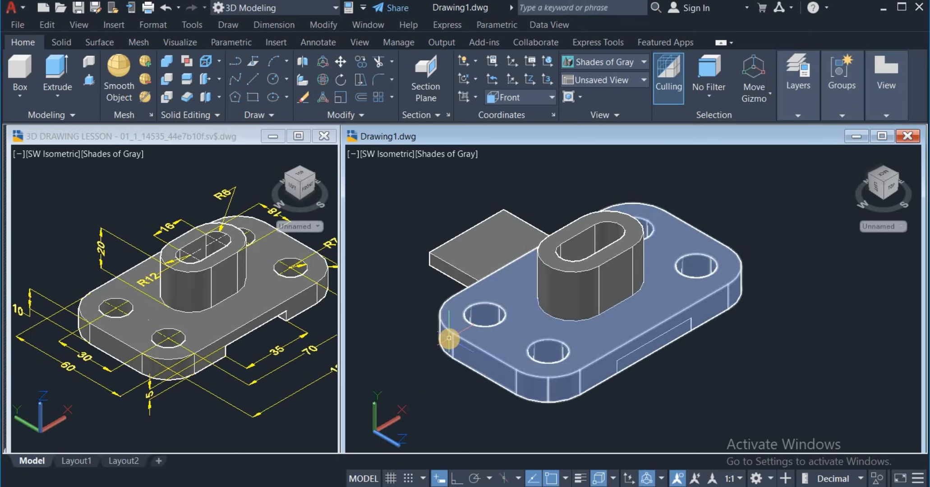
# Step: Subtract the extruded recess block from the base plate solid
pyautogui.click(167, 79)
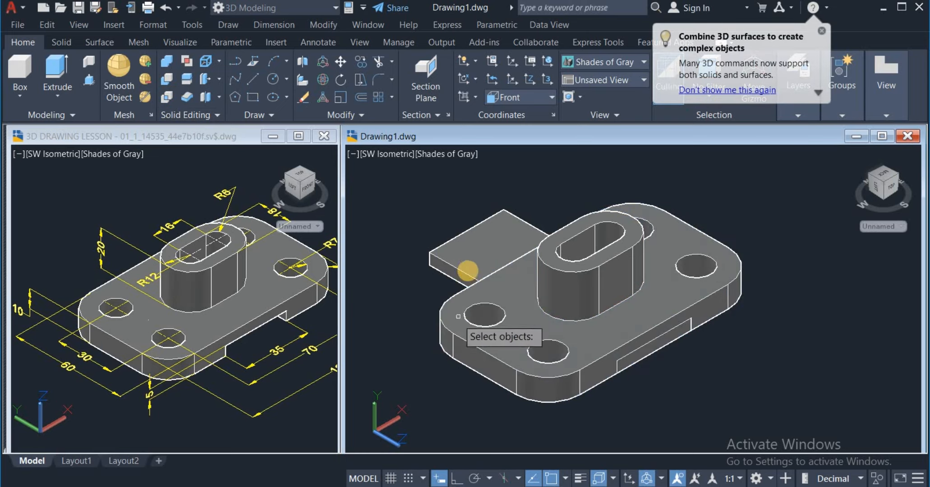
pyautogui.click(468, 267)
pyautogui.press('Return')
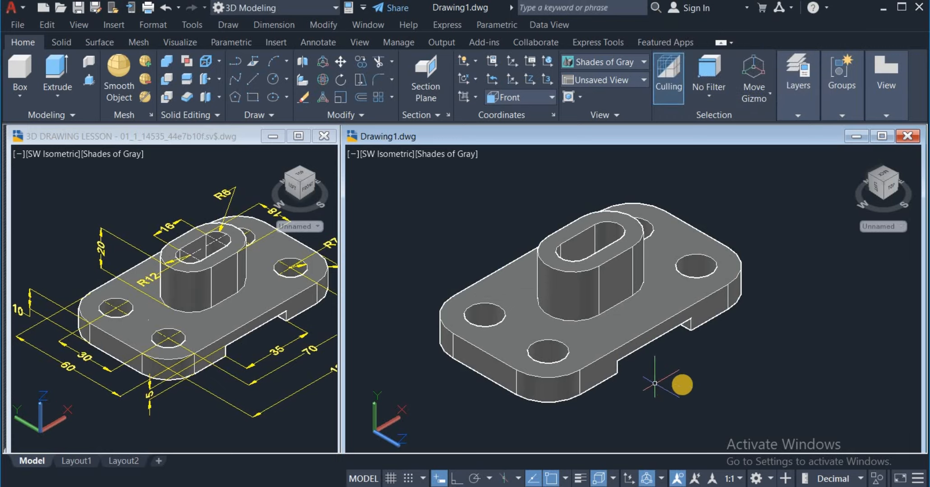
# Step: In the 2D Wireframe visual style, press-pull the boss's inner slot area downward through the base plate
pyautogui.click(610, 61)
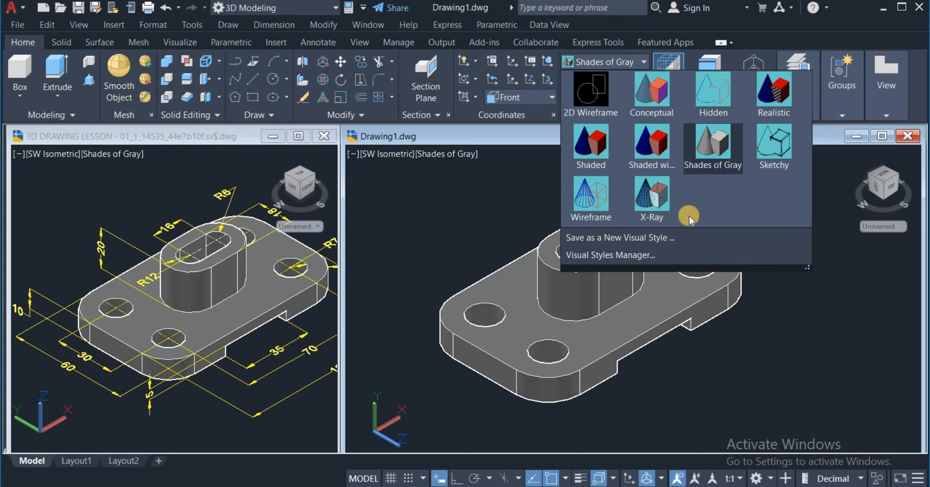
pyautogui.click(592, 86)
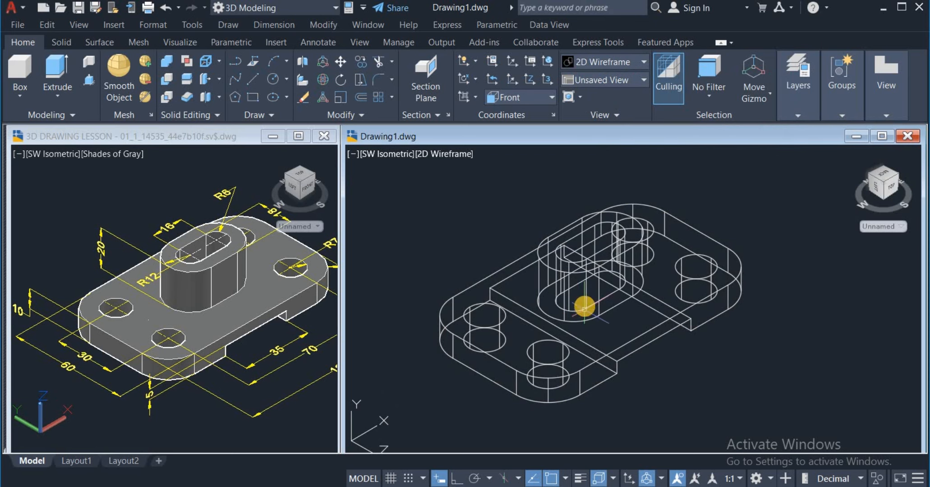
pyautogui.click(89, 80)
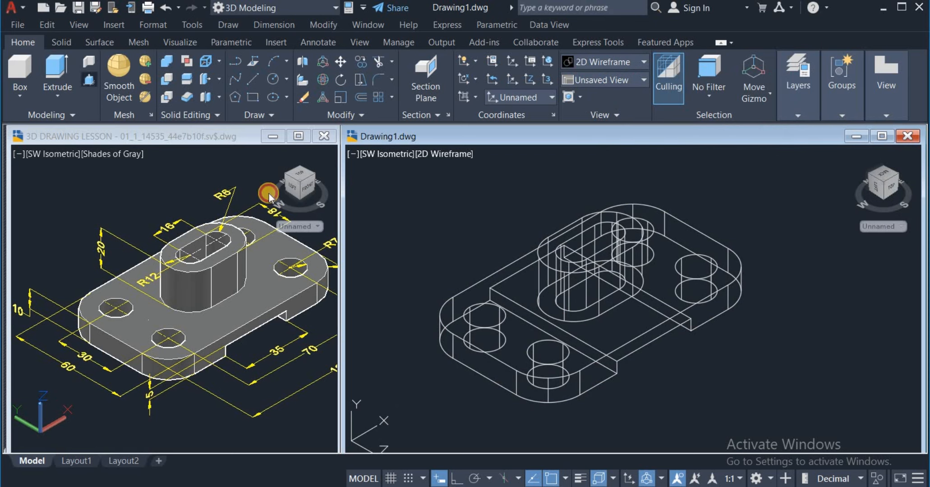
pyautogui.click(577, 300)
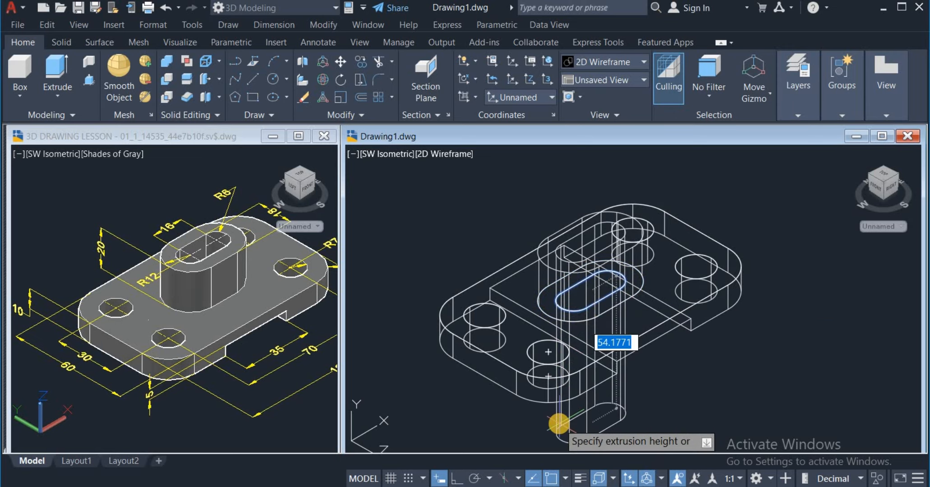
pyautogui.click(557, 420)
pyautogui.press('Escape')
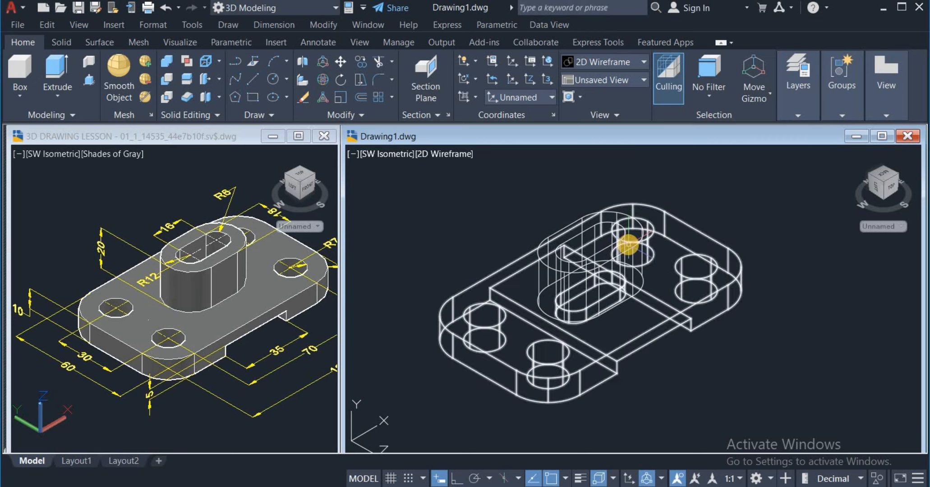
# Step: Union the boss and base plate into one solid and set the visual style to Shades of Gray
pyautogui.click(167, 61)
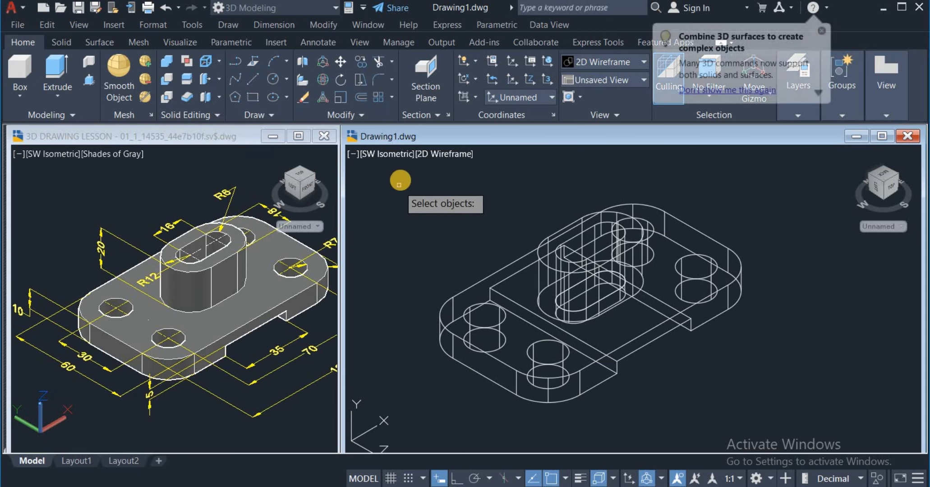
pyautogui.click(412, 173)
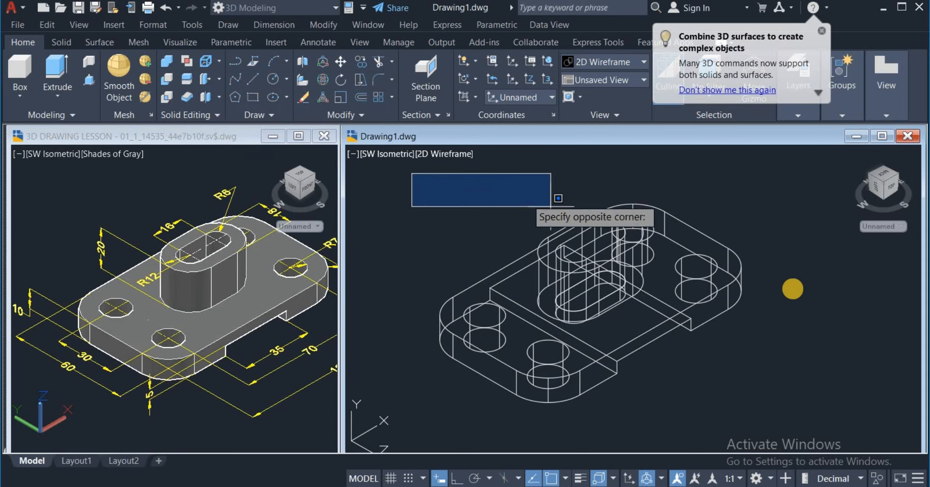
pyautogui.click(761, 411)
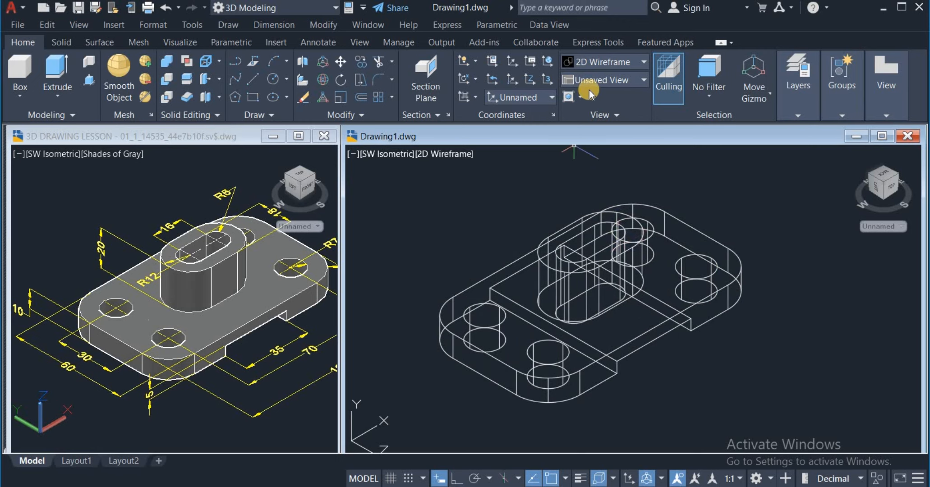
pyautogui.click(597, 57)
pyautogui.click(712, 138)
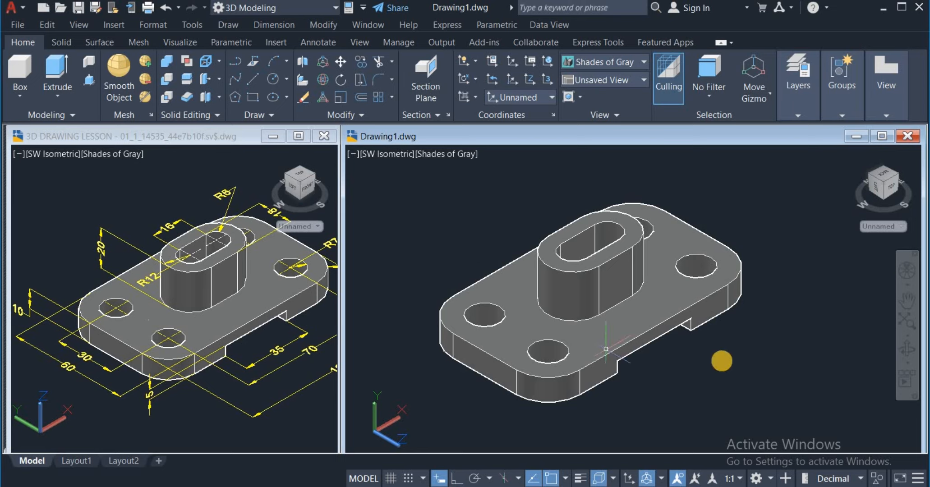
# Step: Orbit the finished model to inspect it from different angles, ending in a tilted isometric-like view
pyautogui.click(908, 349)
pyautogui.moveTo(812, 395); pyautogui.dragTo(759, 342)
pyautogui.moveTo(737, 367); pyautogui.dragTo(748, 350, button='middle')
pyautogui.press('Escape')
pyautogui.rightClick(749, 351)
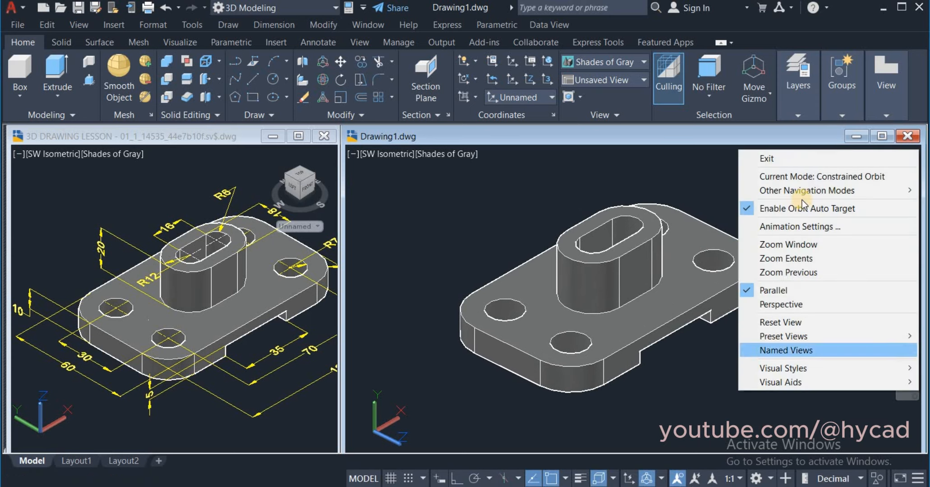
pyautogui.click(813, 162)
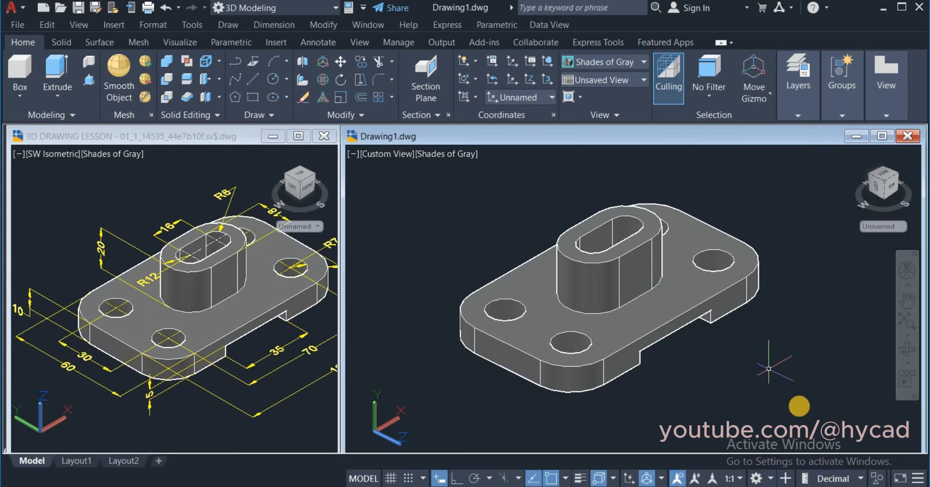